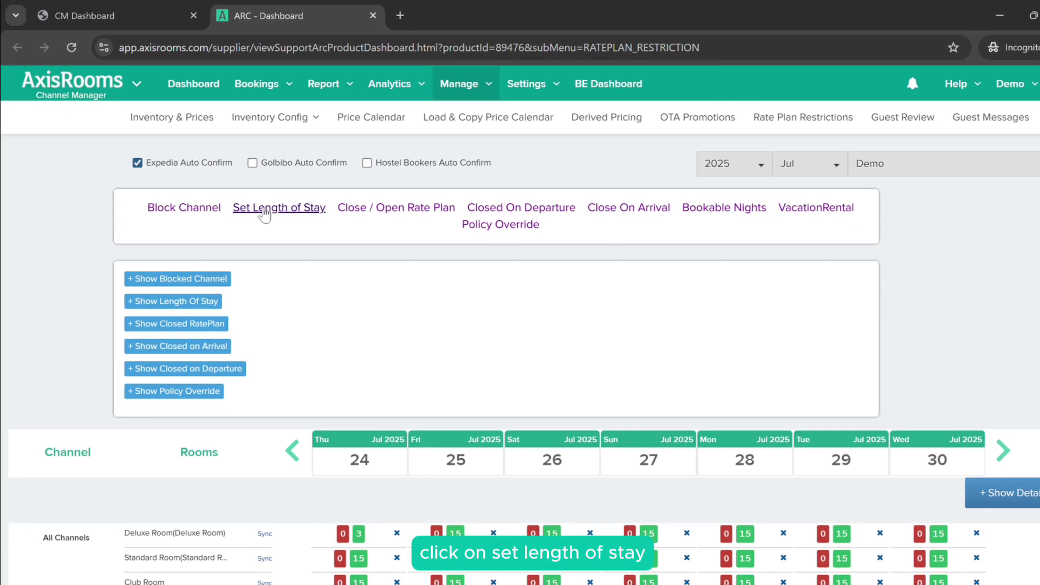
# Step: Open the Set Length of Stay form and target the Deluxe Room on Booking.com with rate plan afsd
pyautogui.click(265, 211)
pyautogui.scroll(-4, 272, 304)
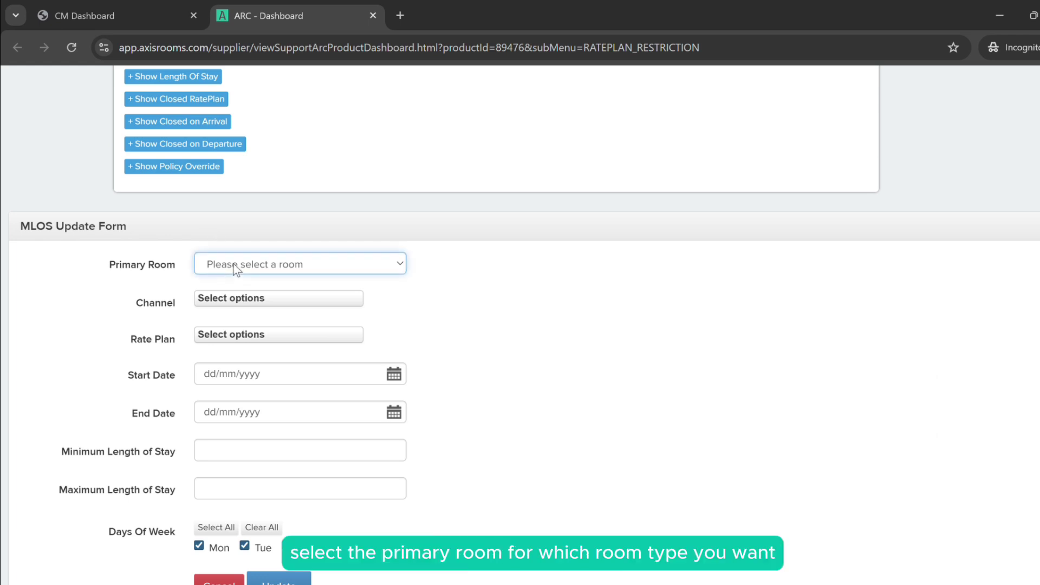
pyautogui.click(251, 362)
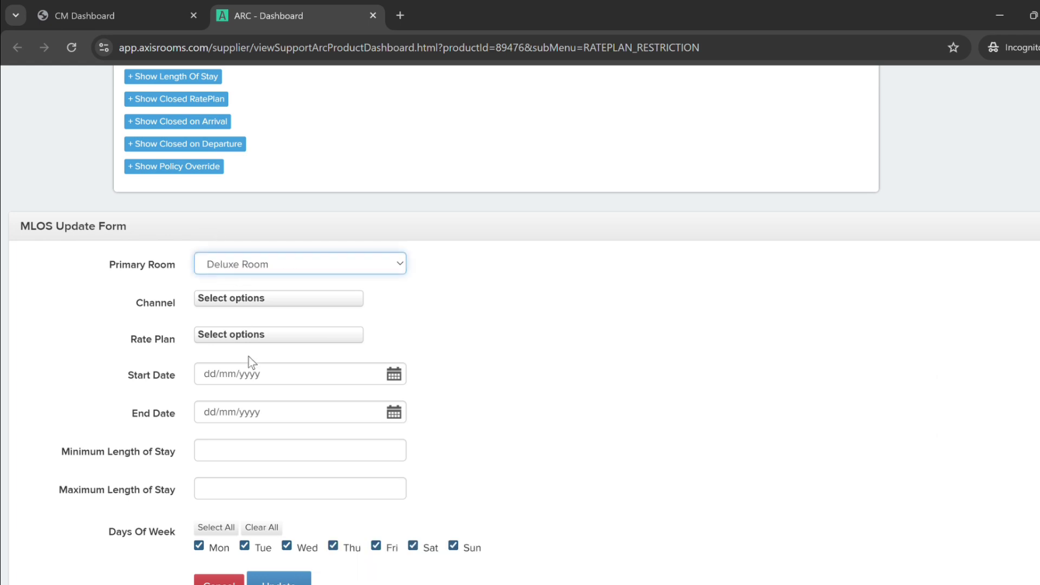
pyautogui.click(240, 301)
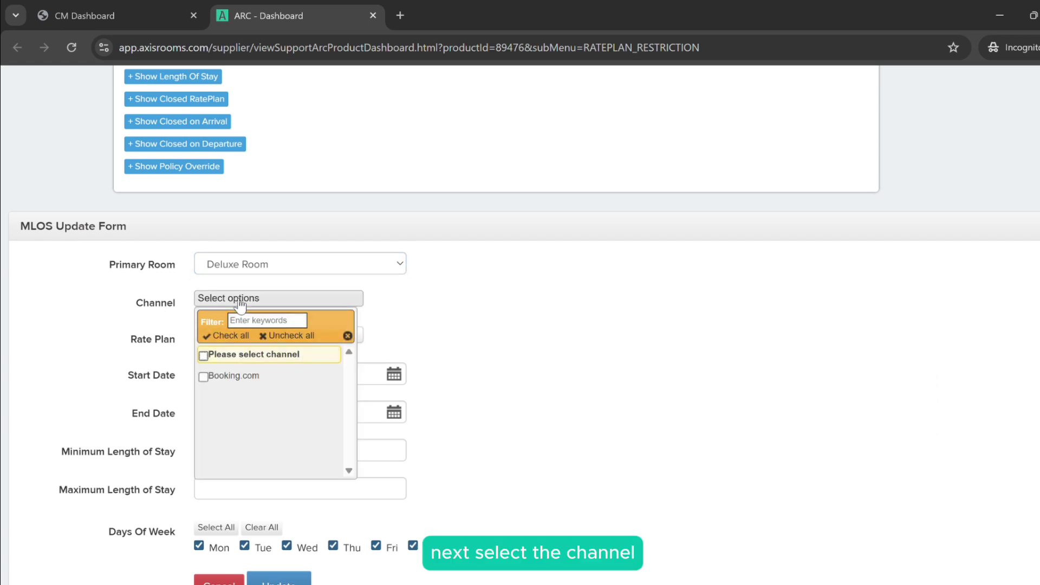
pyautogui.click(242, 374)
pyautogui.click(348, 336)
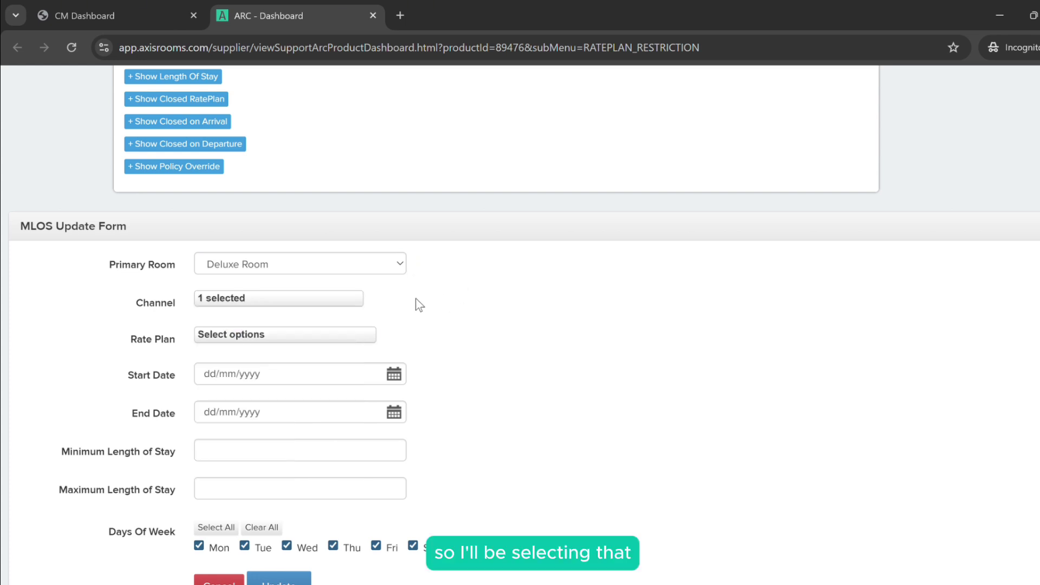
pyautogui.click(343, 341)
pyautogui.click(291, 419)
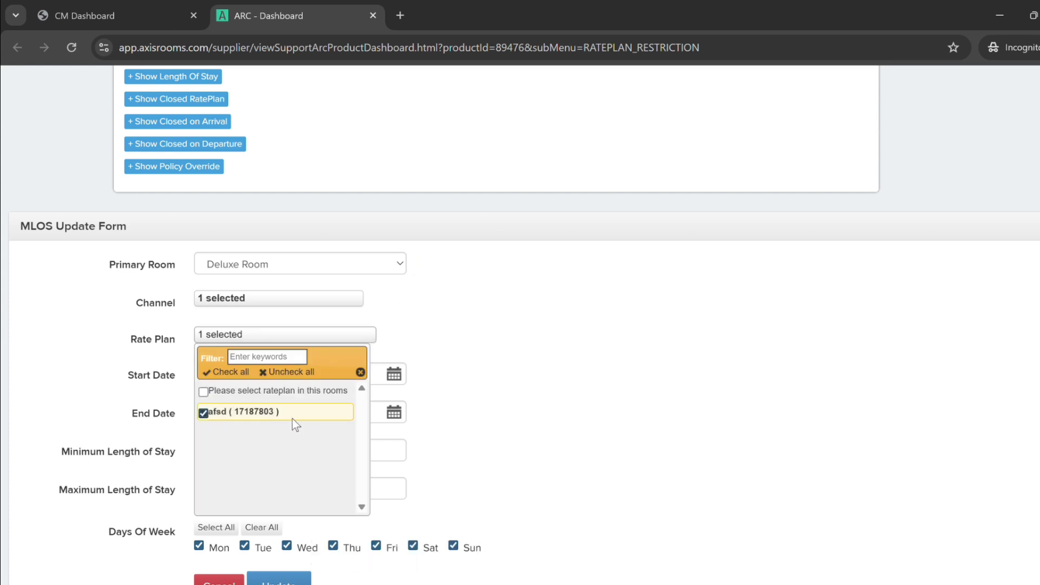
# Step: Set the restriction's dates from 24/07/2025 to 31/07/2025 with a minimum length of stay of 2
pyautogui.click(349, 373)
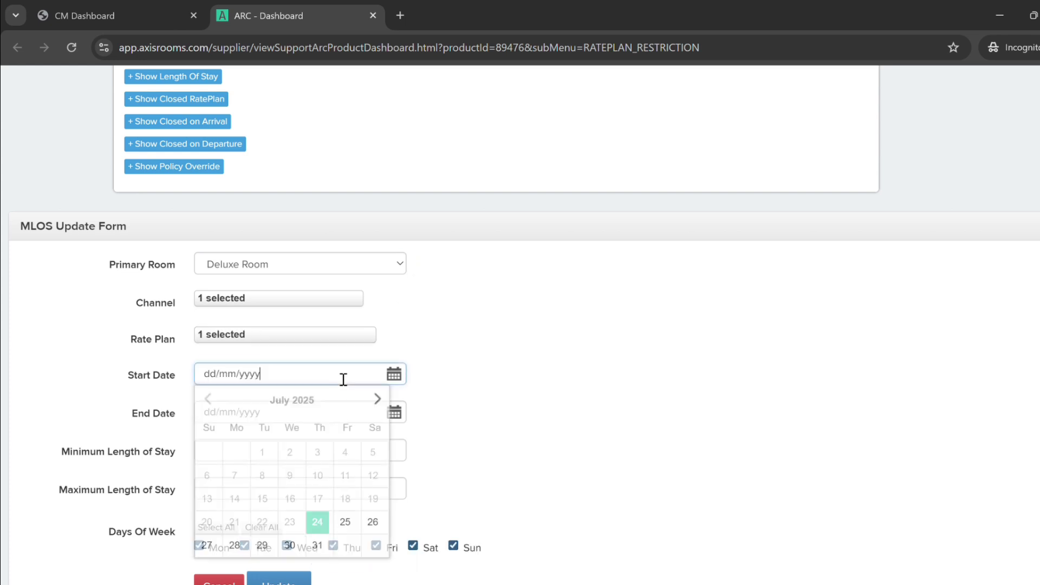
pyautogui.click(319, 524)
pyautogui.click(301, 418)
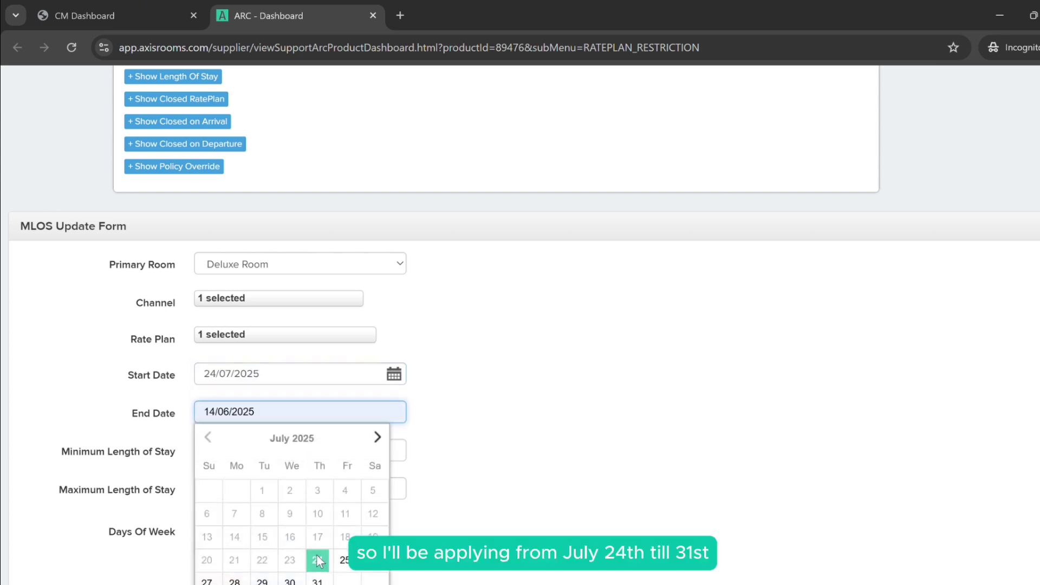
pyautogui.click(317, 581)
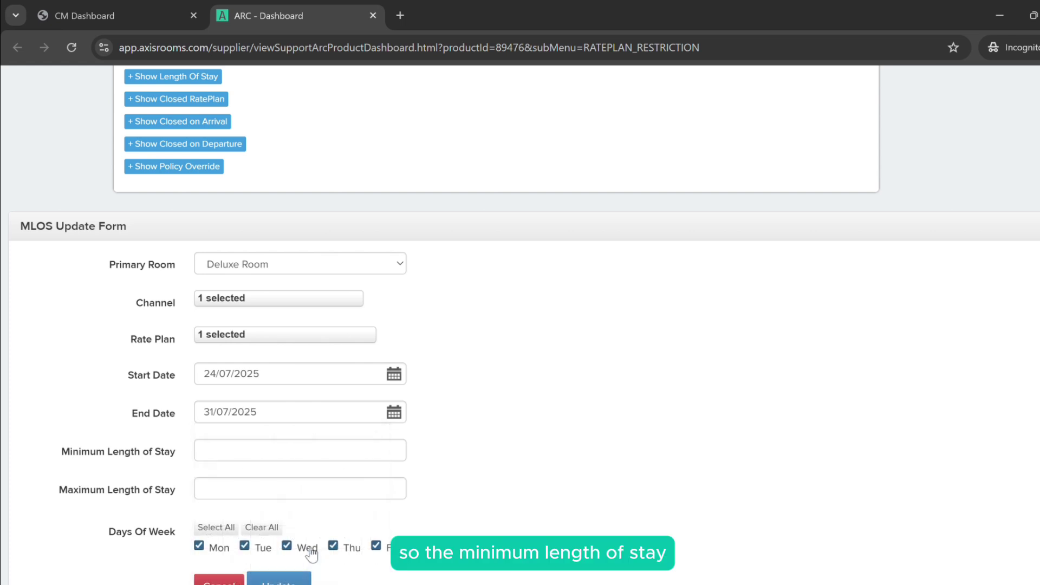
pyautogui.click(285, 456)
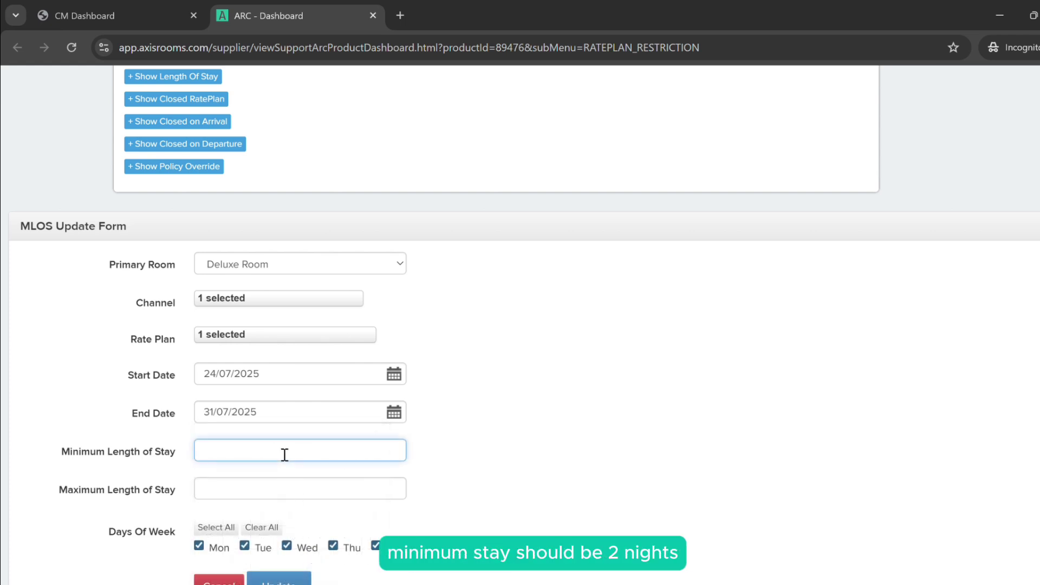
pyautogui.write('2')
pyautogui.scroll(-1, 283, 456)
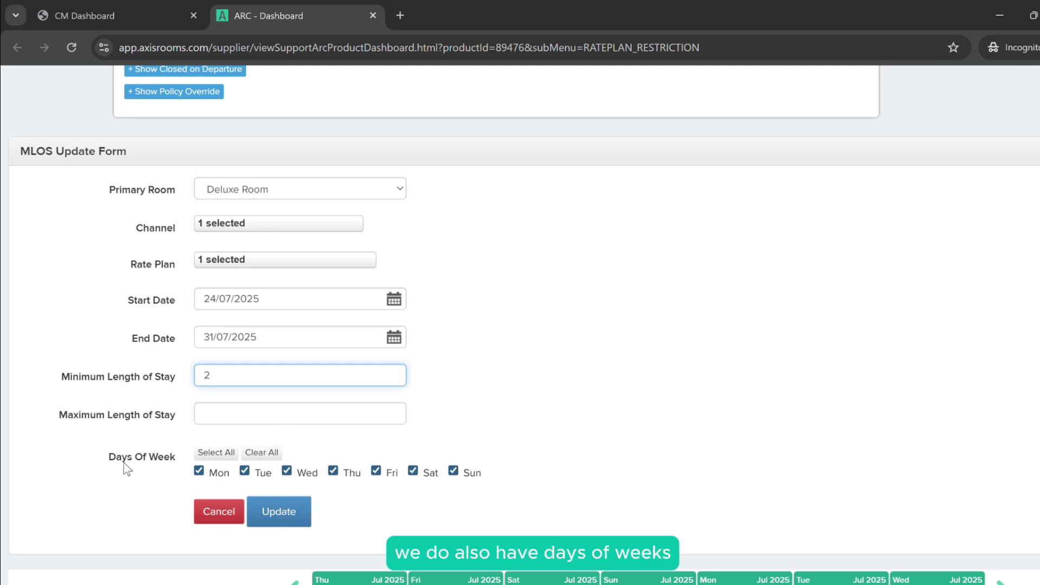
pyautogui.click(336, 475)
pyautogui.click(287, 472)
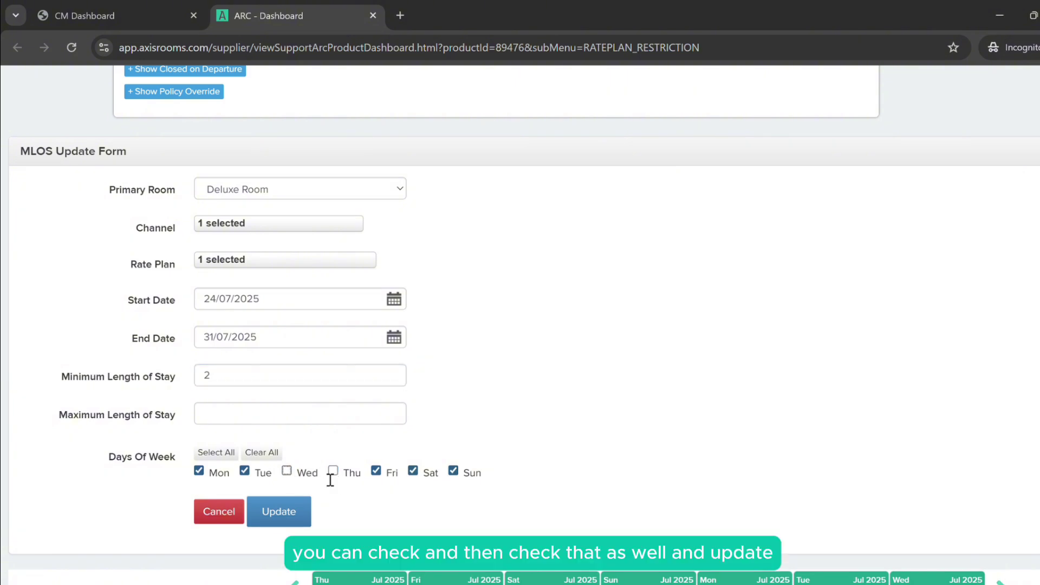
pyautogui.click(337, 477)
pyautogui.click(286, 471)
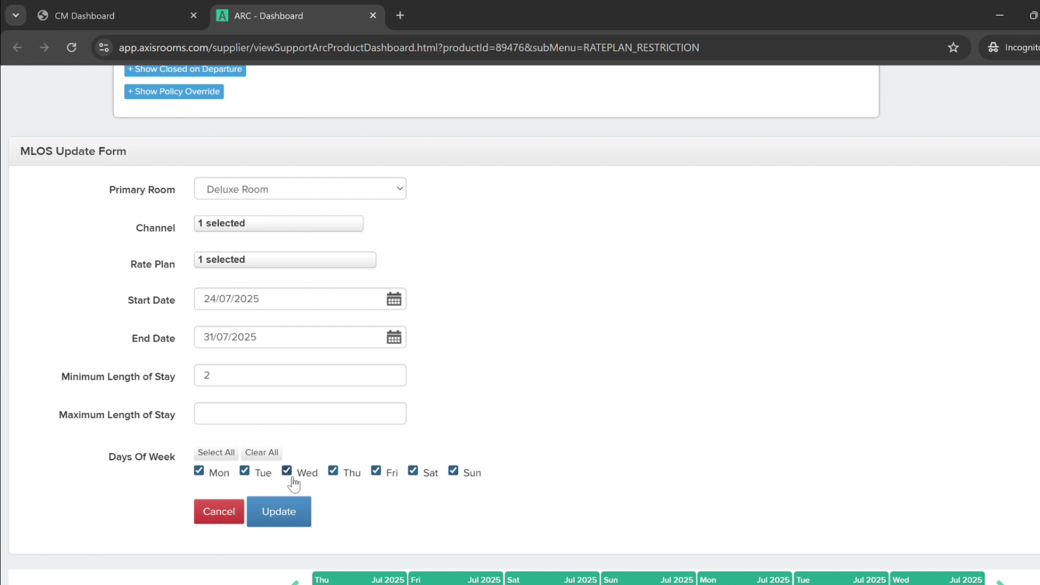
# Step: Submit the minimum length of stay update for the Deluxe Room and accept the confirmation
pyautogui.click(291, 514)
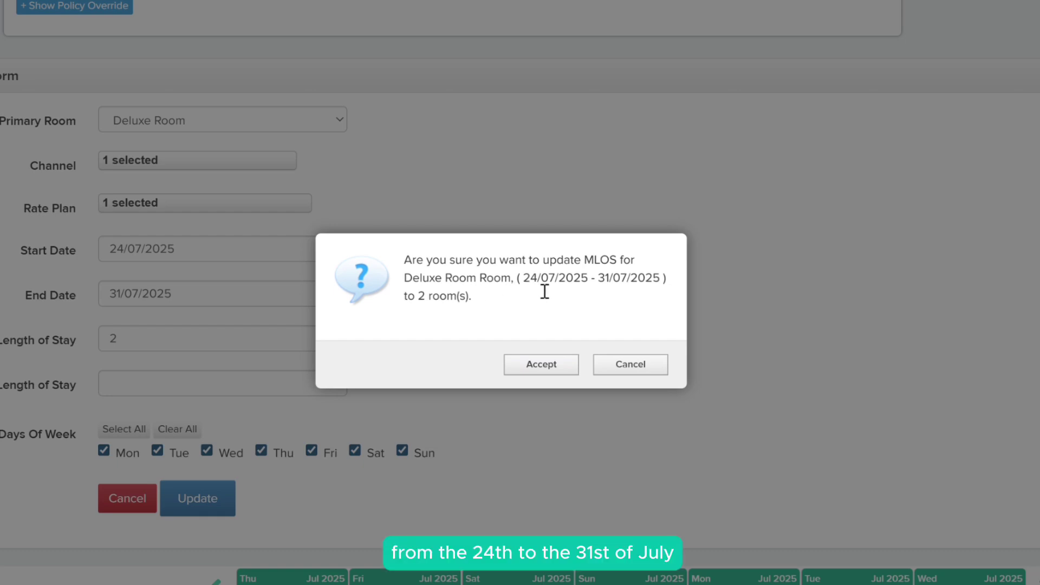
pyautogui.click(541, 364)
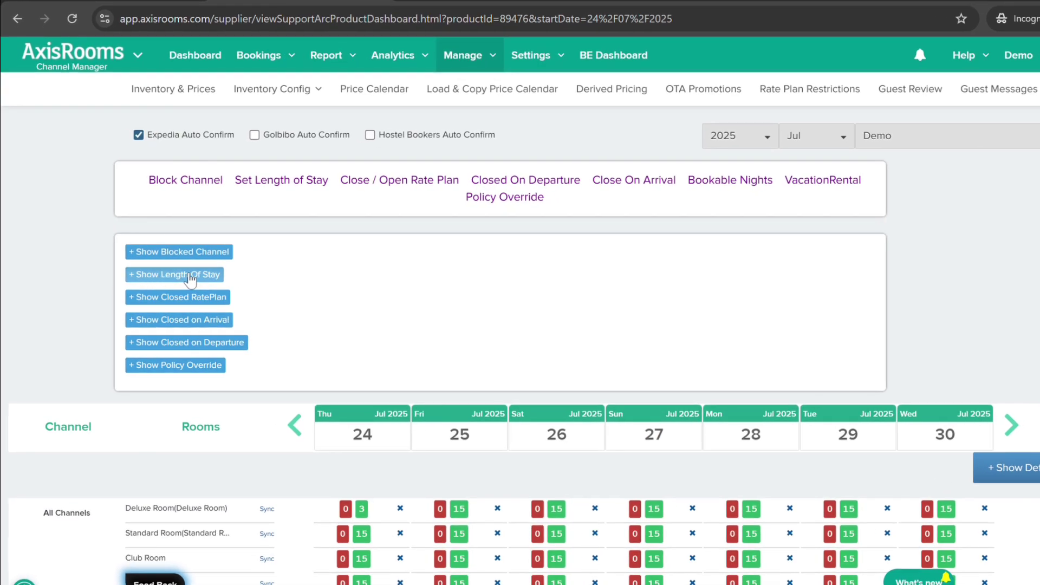
# Step: Show the applied length of stay restrictions, review the Booking.com entry, and collapse the list again
pyautogui.click(189, 277)
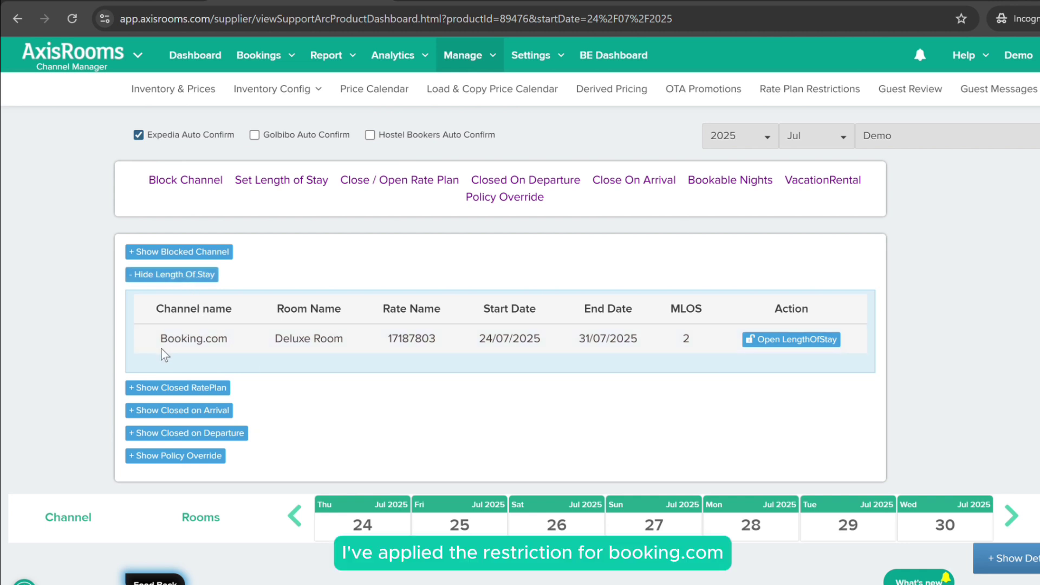
pyautogui.moveTo(186, 347); pyautogui.dragTo(230, 340)
pyautogui.click(229, 340)
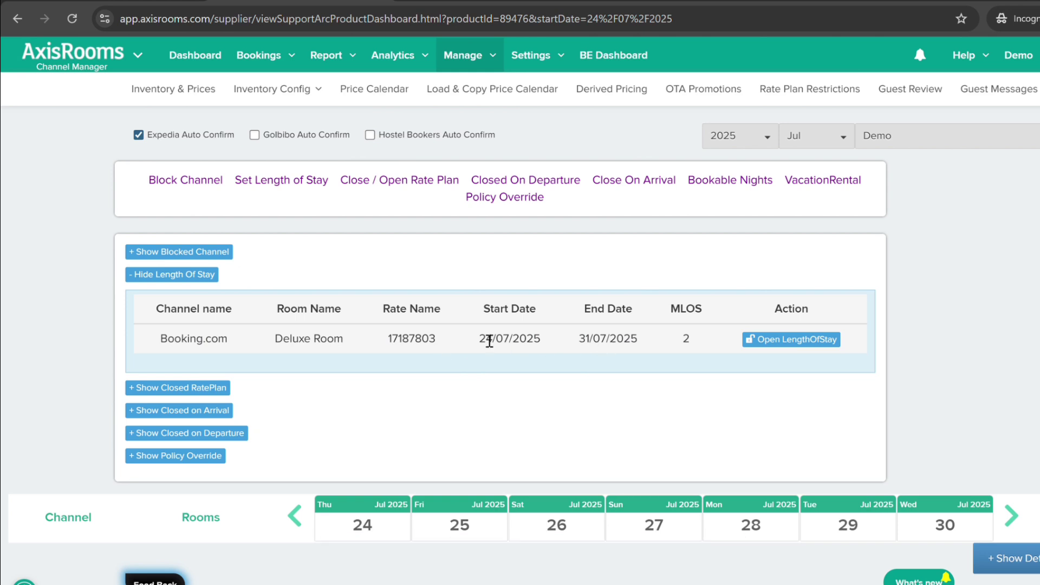
pyautogui.click(178, 275)
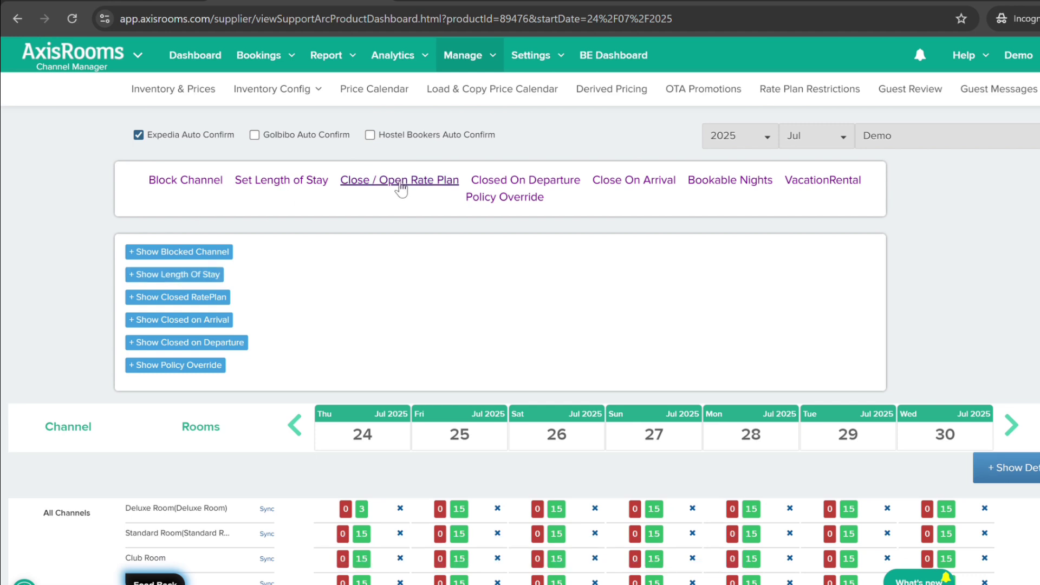
# Step: Open the Close / Open Rate Plan form and select the Deluxe Room and the Booking.com channel
pyautogui.click(401, 181)
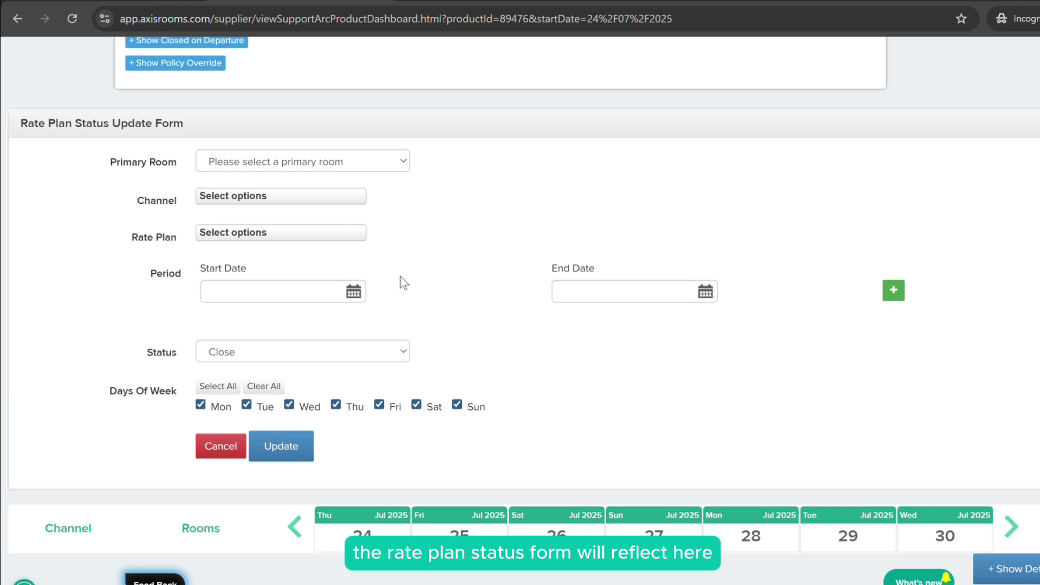
pyautogui.click(263, 166)
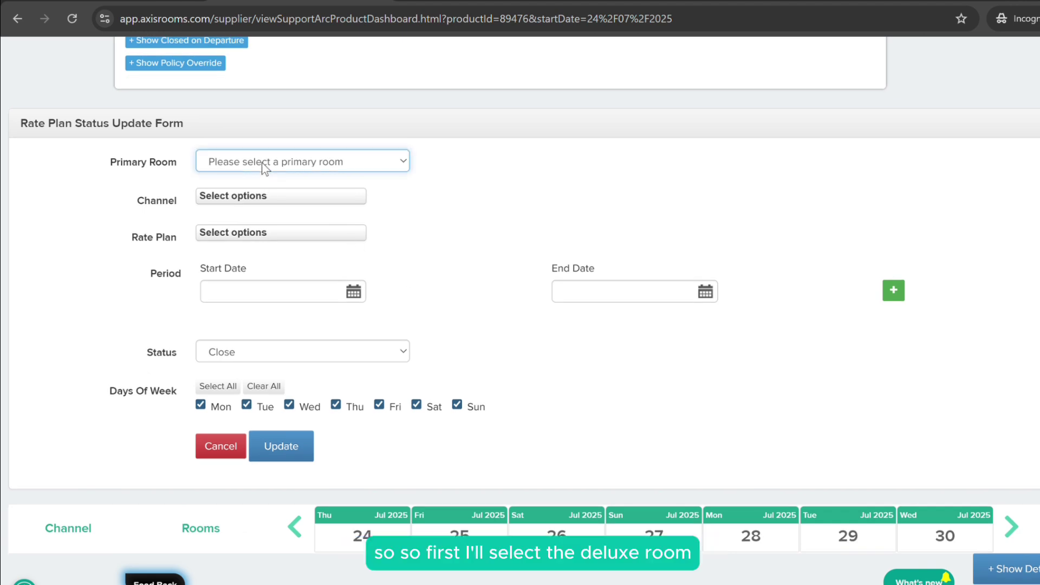
pyautogui.click(242, 252)
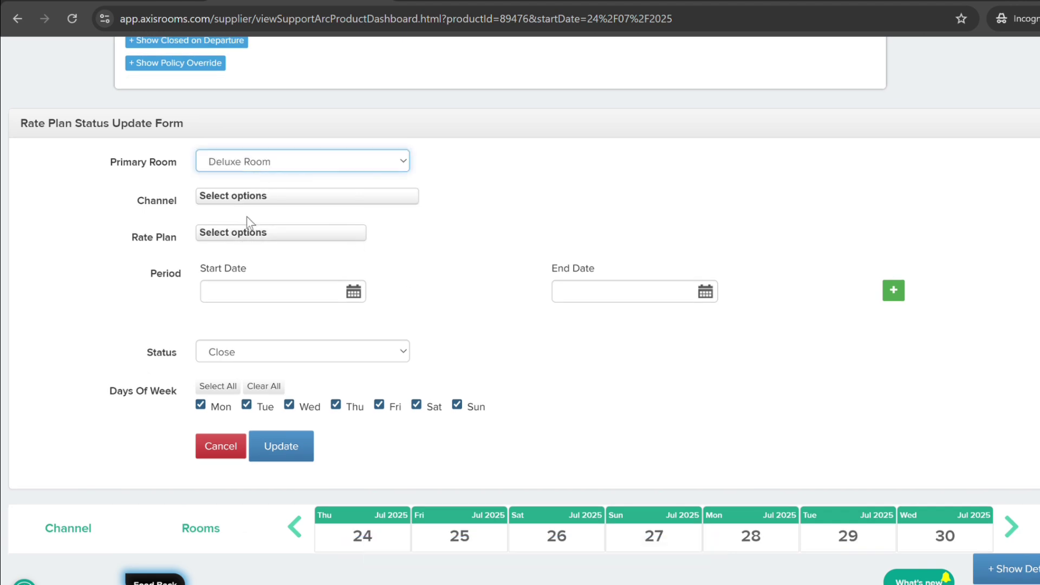
pyautogui.scroll(3, 253, 205)
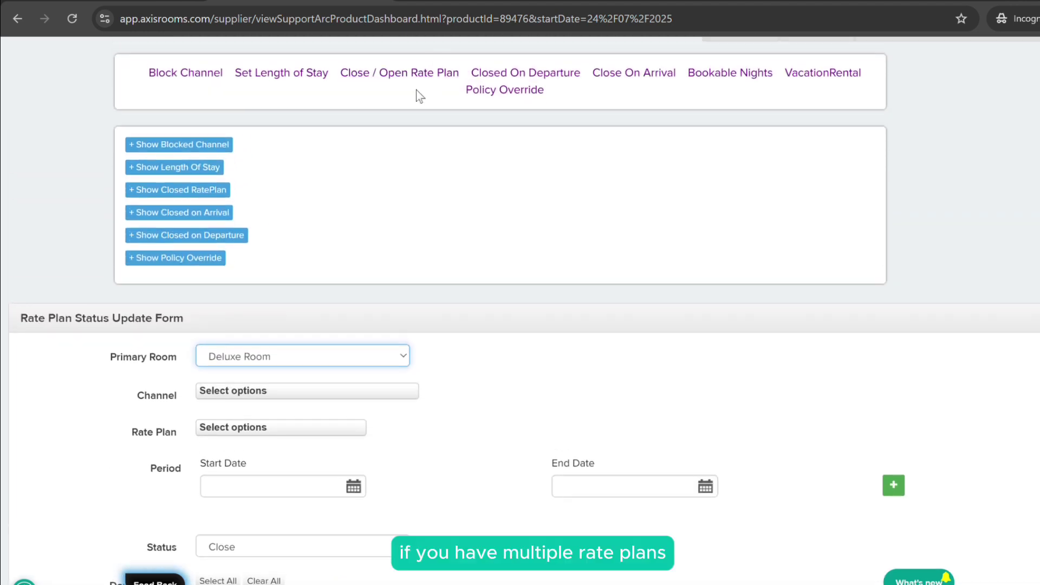
pyautogui.scroll(-2, 412, 242)
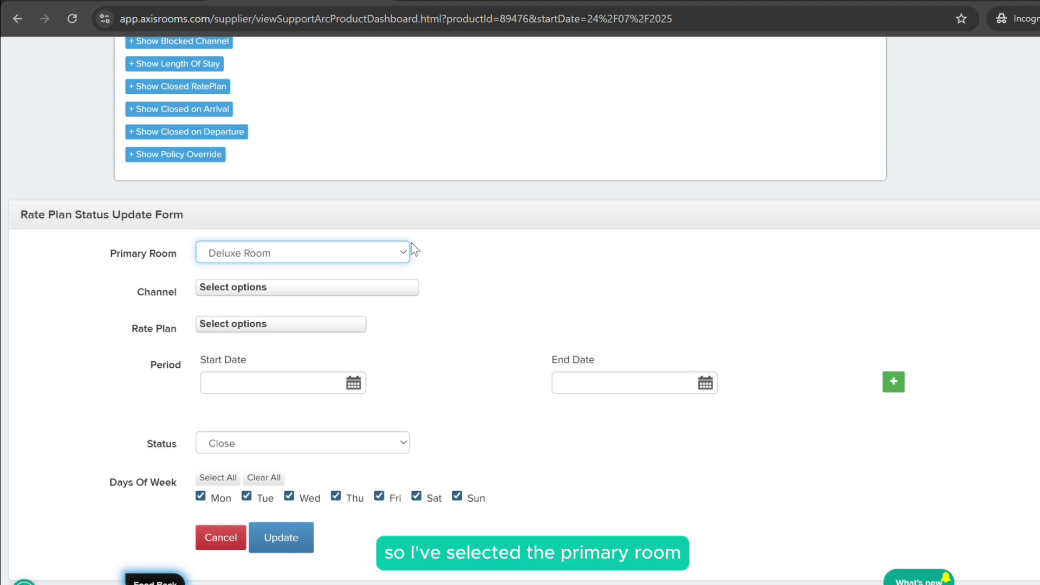
pyautogui.click(330, 292)
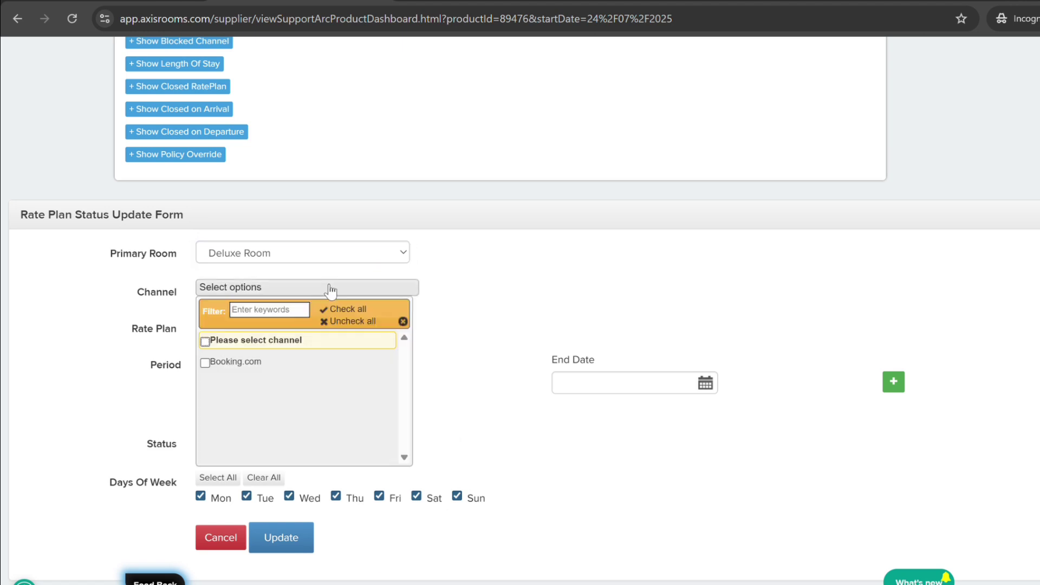
pyautogui.click(262, 366)
pyautogui.click(488, 353)
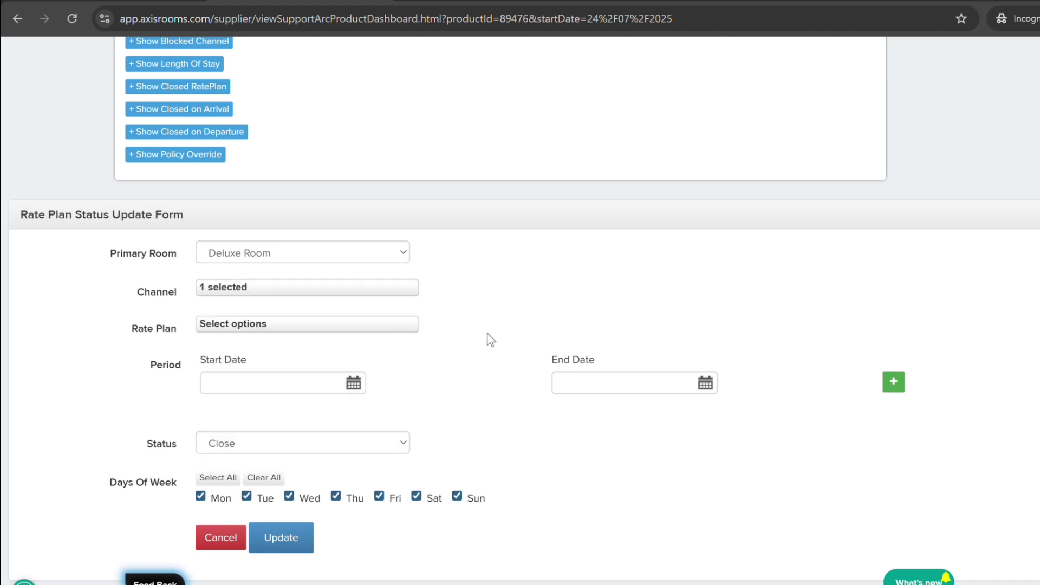
# Step: Select the afsd rate plan for the rate plan status update
pyautogui.click(355, 324)
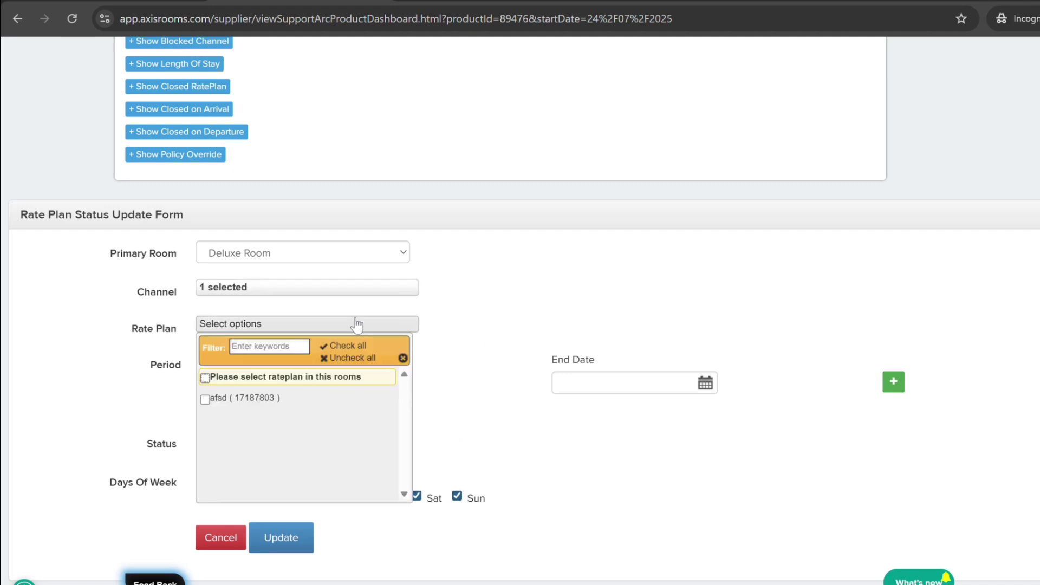
pyautogui.click(277, 398)
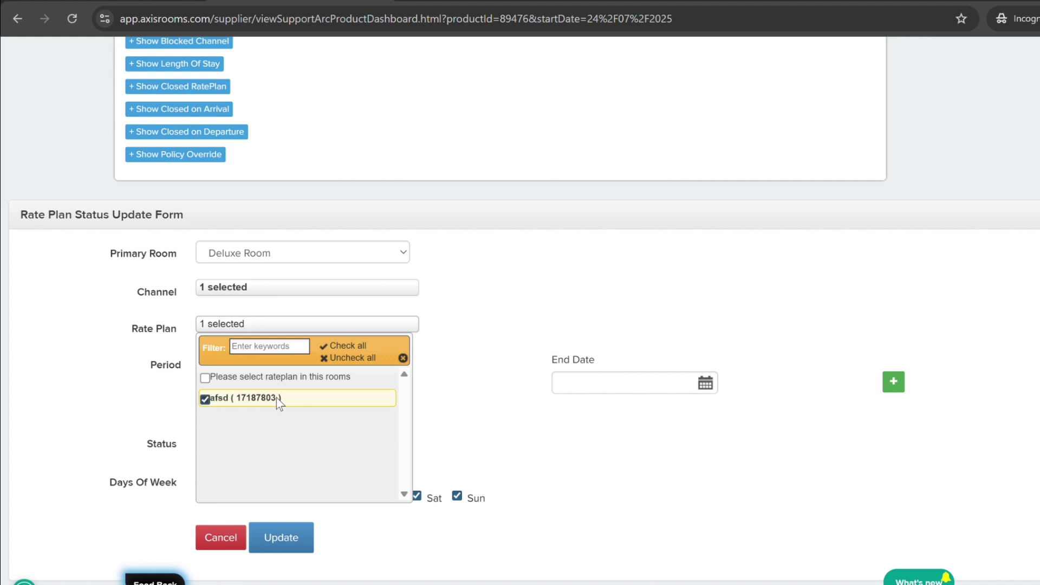
pyautogui.click(275, 401)
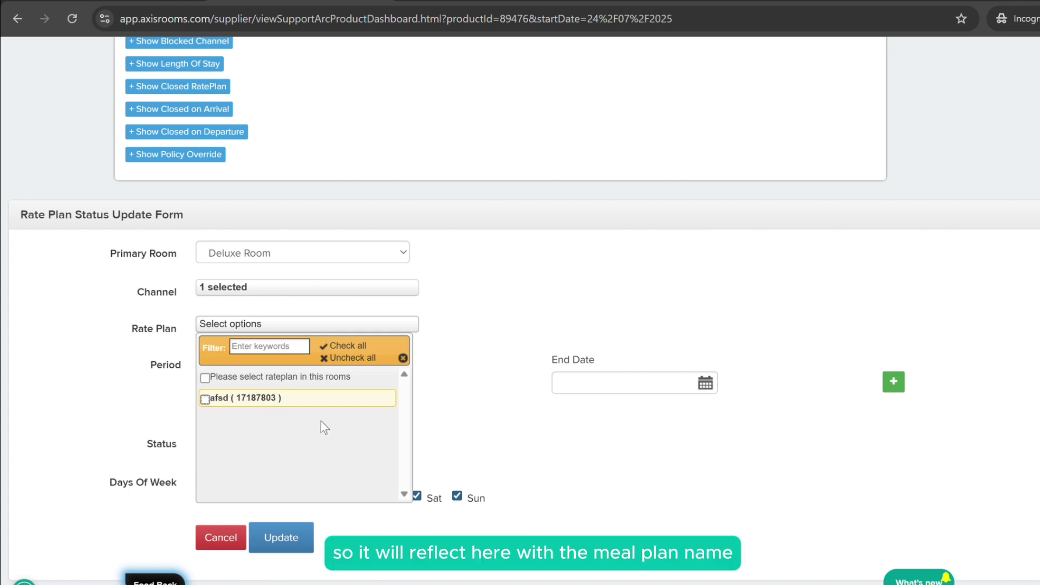
pyautogui.click(250, 401)
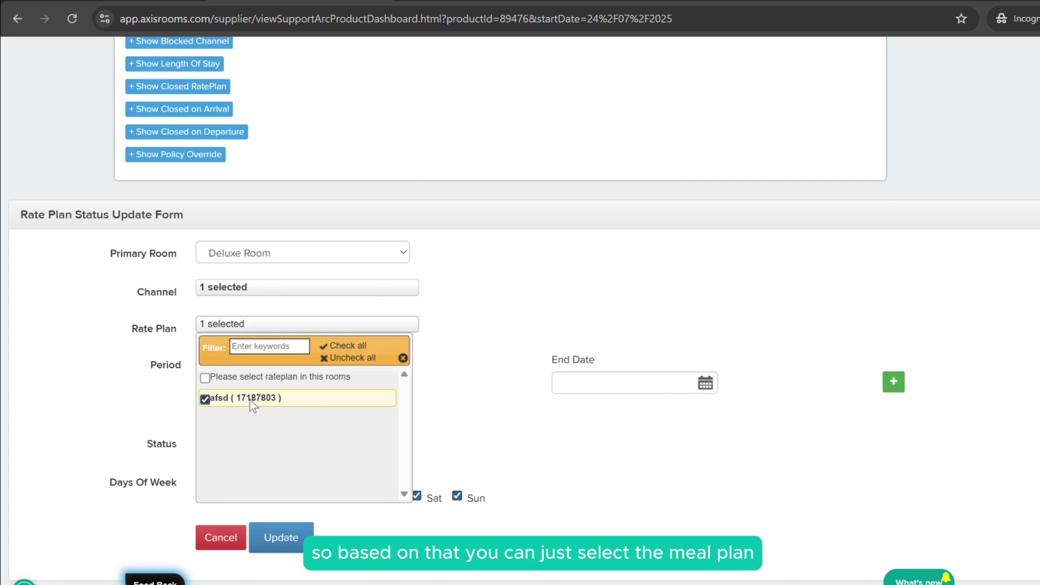
pyautogui.click(535, 325)
# Step: Set the rate plan status period from 24/07/2025 to 31/07/2025 and keep the status as Close
pyautogui.click(335, 385)
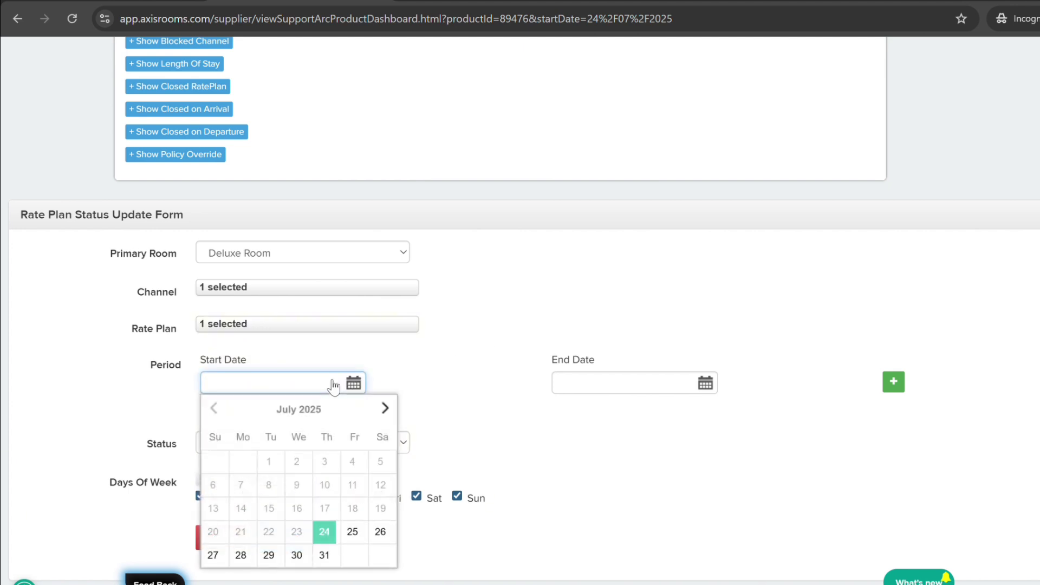
pyautogui.click(331, 533)
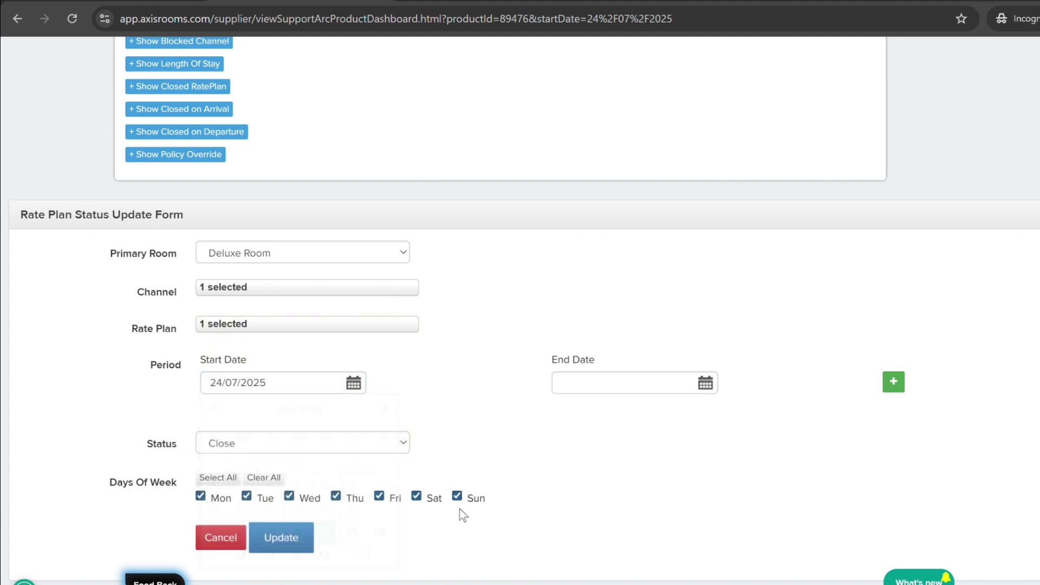
pyautogui.click(599, 397)
pyautogui.click(676, 555)
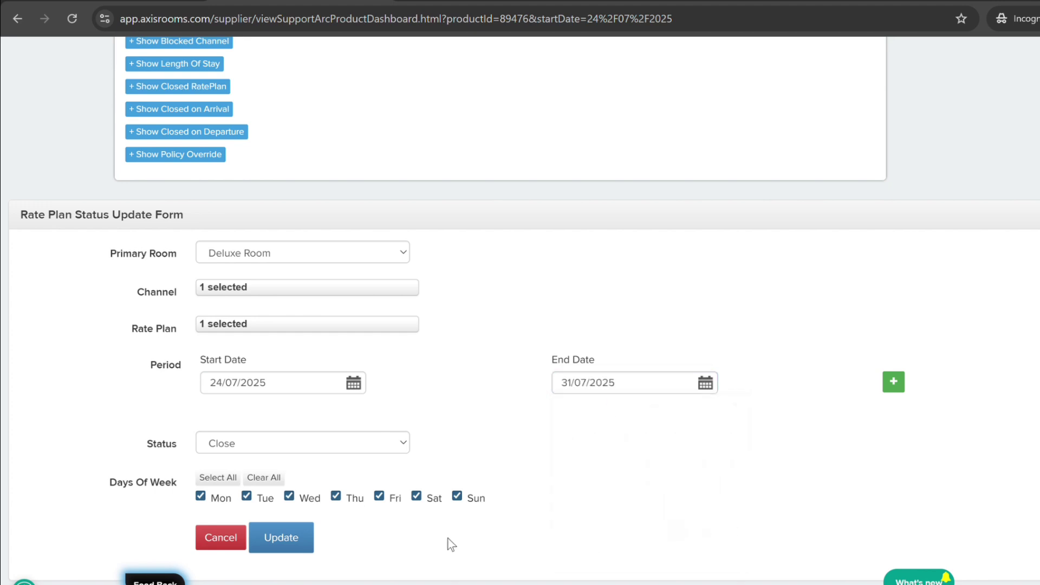
pyautogui.click(225, 450)
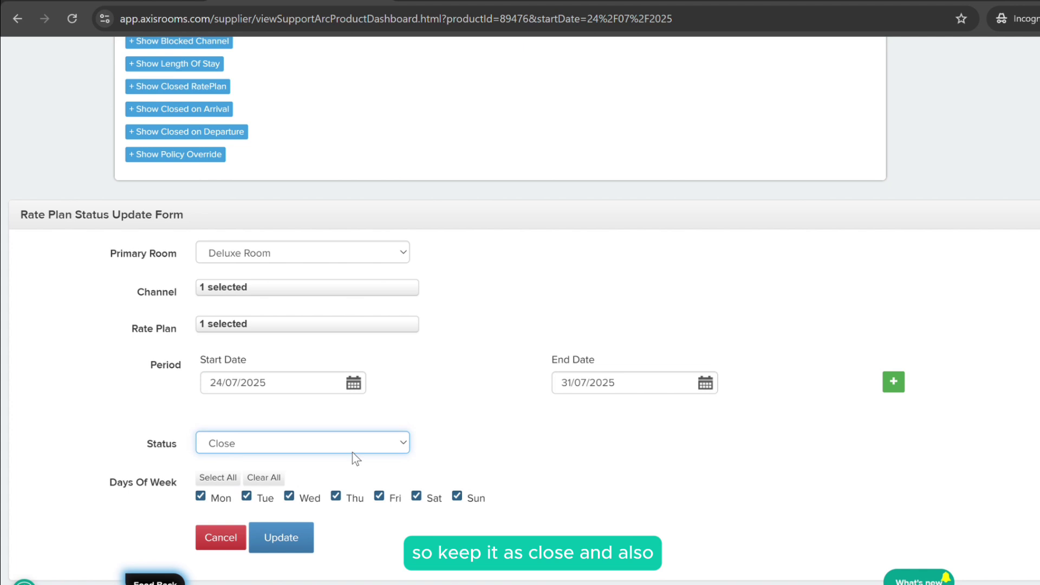
# Step: Add a second period from 21/08/2025 to 31/08/2025 to the rate plan status update
pyautogui.click(899, 389)
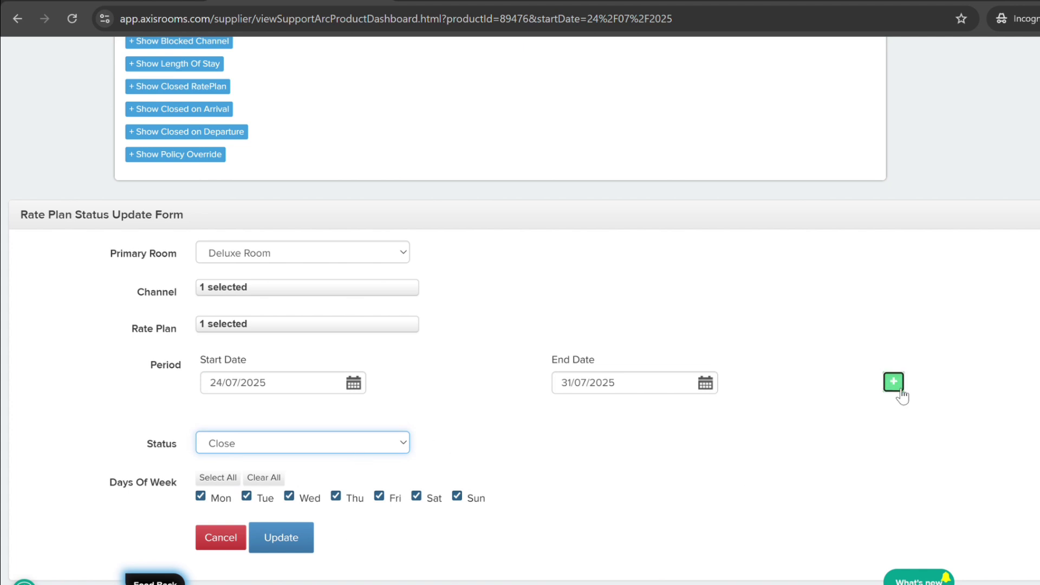
pyautogui.click(285, 430)
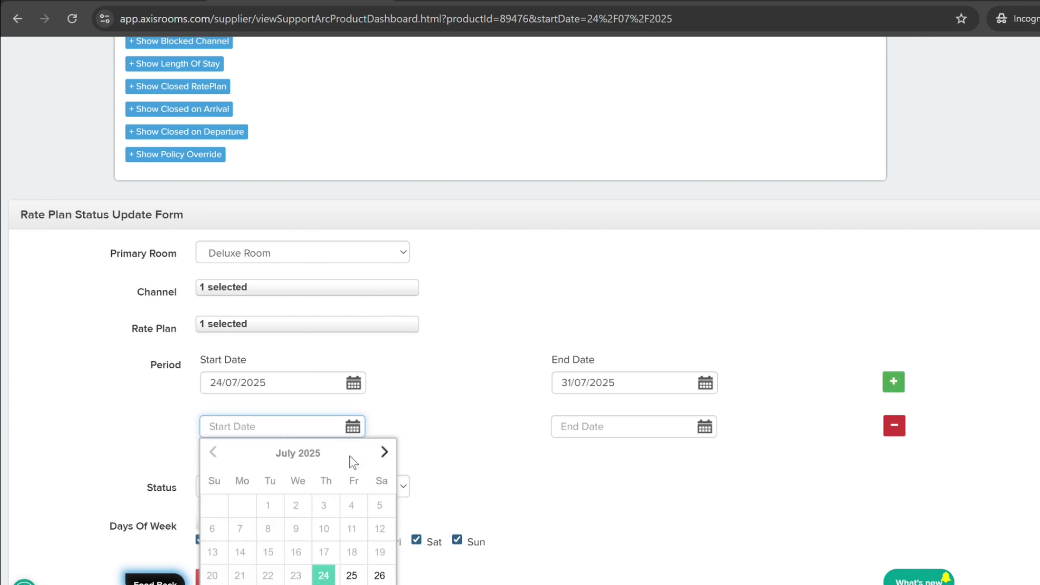
pyautogui.click(384, 452)
pyautogui.click(332, 579)
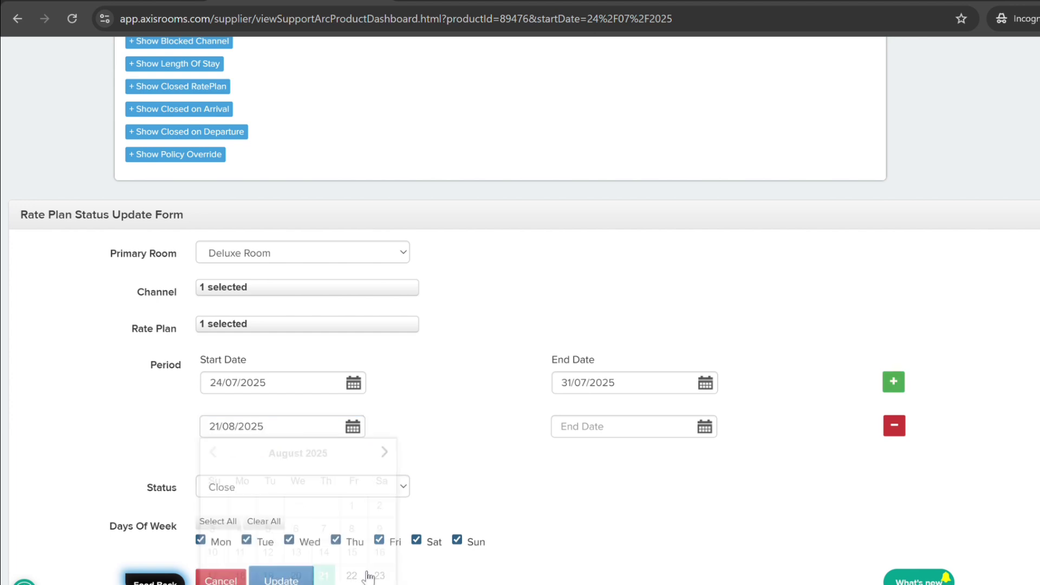
pyautogui.click(593, 430)
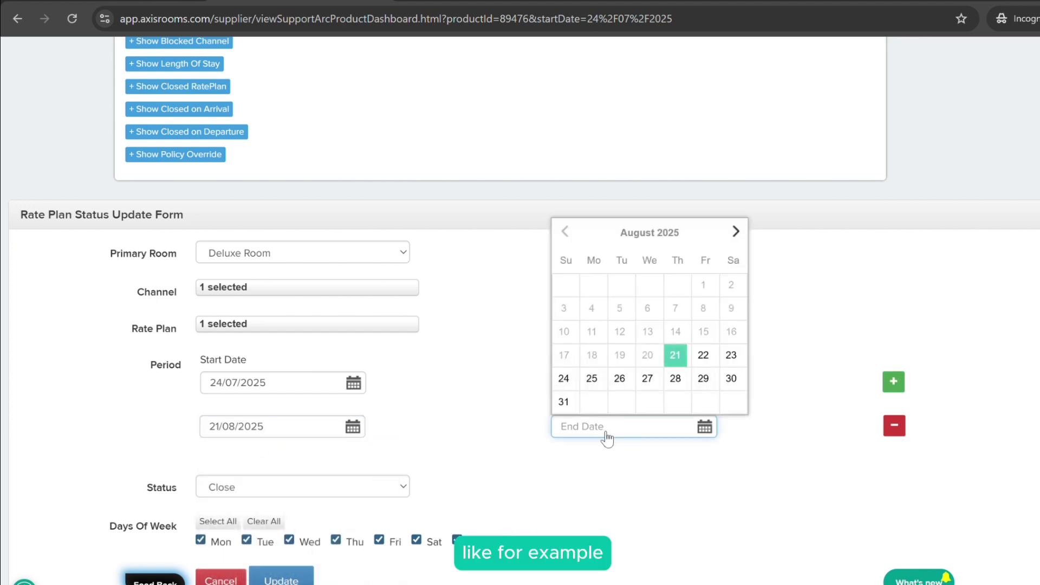
pyautogui.click(564, 401)
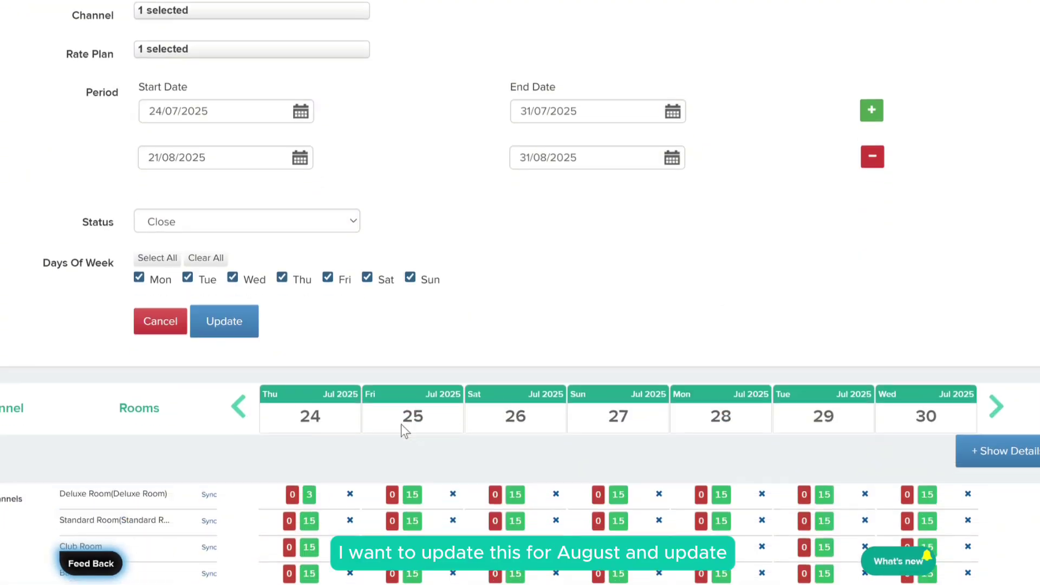
# Step: Submit the rate plan status update, review the closed rate plans list, and collapse it again
pyautogui.click(247, 321)
pyautogui.click(529, 157)
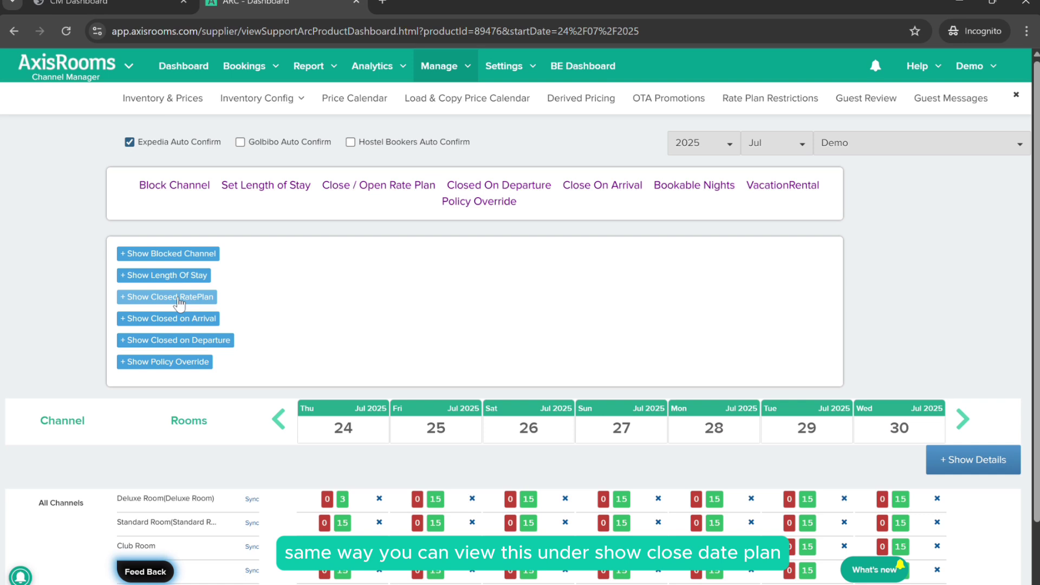
pyautogui.click(181, 301)
pyautogui.scroll(-1, 447, 308)
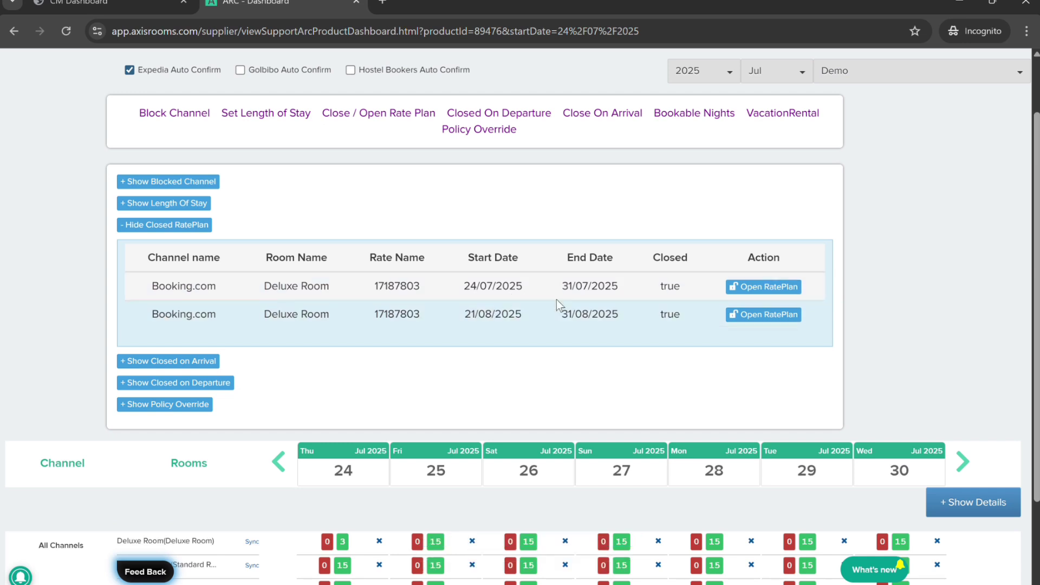
pyautogui.click(171, 232)
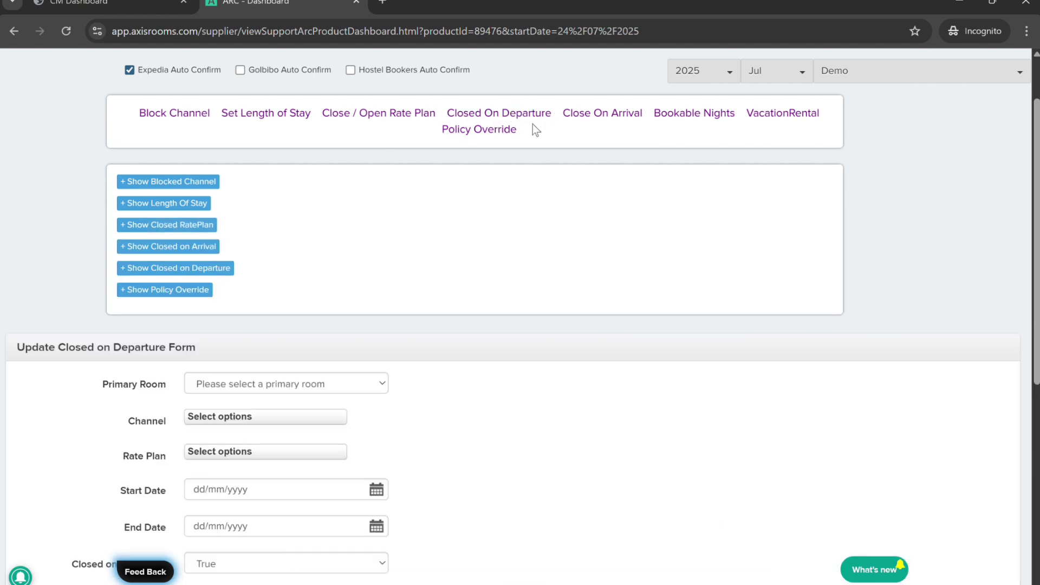
# Step: In the Update Closed on Departure form, select the Deluxe Room, the Booking.com channel and the afsd rate plan
pyautogui.scroll(-3, 501, 168)
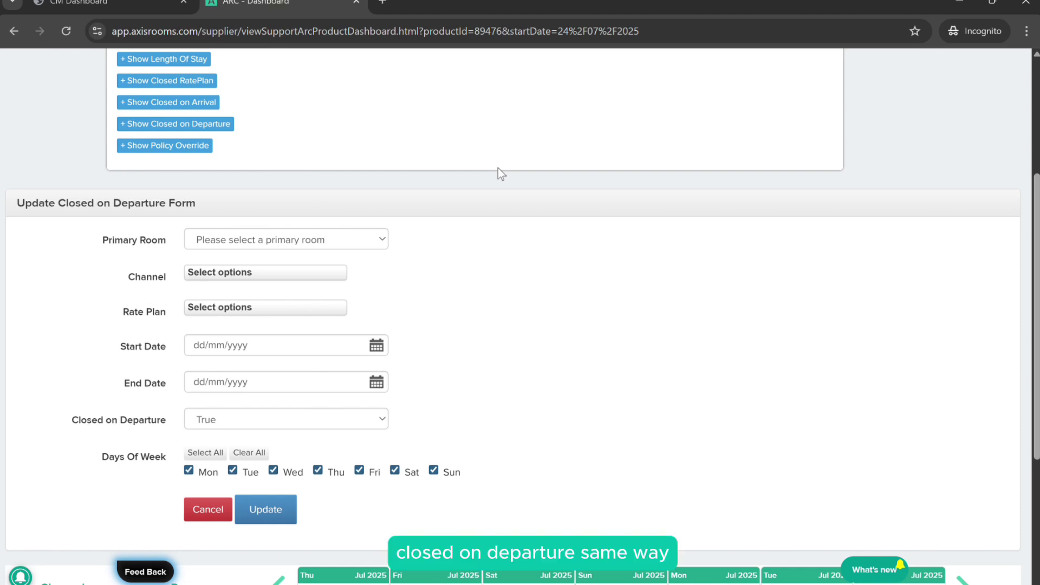
pyautogui.click(341, 239)
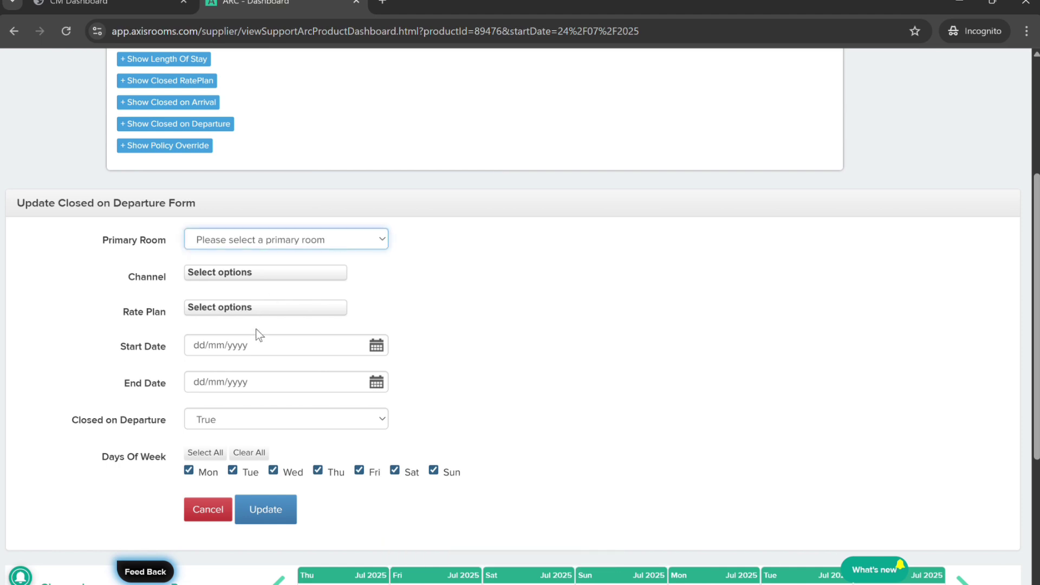
pyautogui.click(255, 288)
pyautogui.click(254, 276)
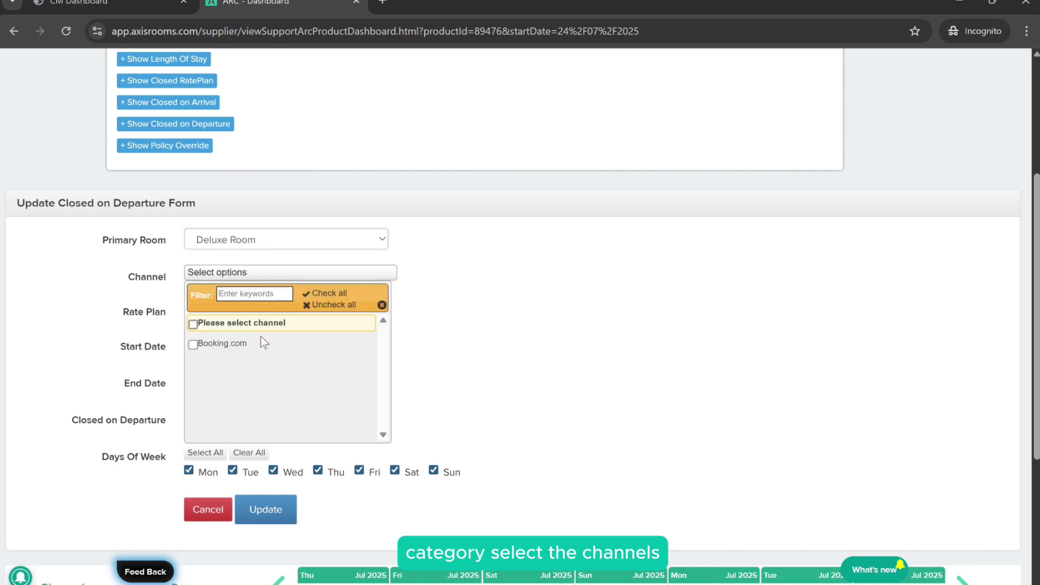
pyautogui.click(262, 344)
pyautogui.click(421, 298)
pyautogui.click(339, 307)
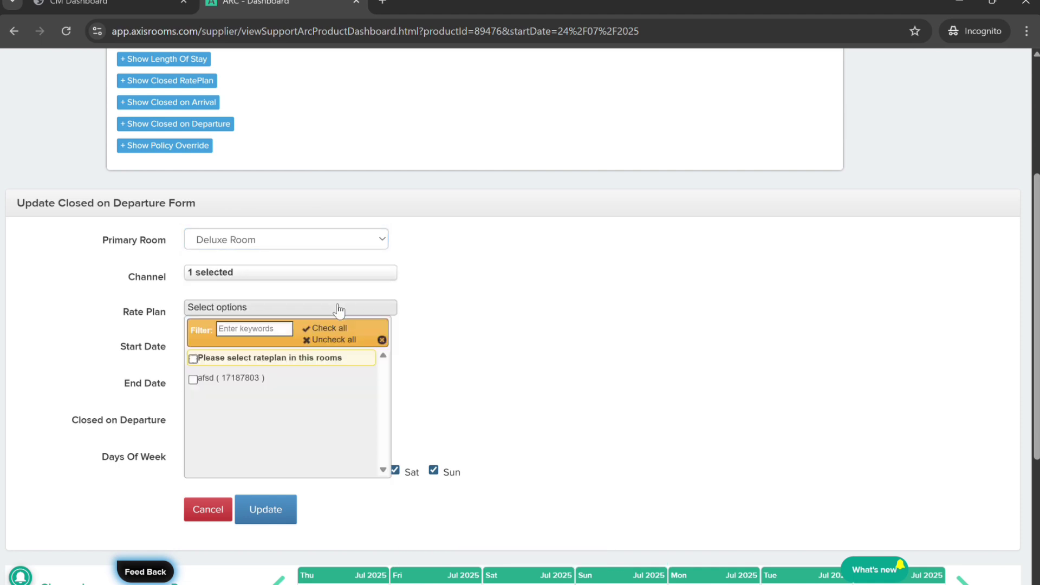
pyautogui.click(263, 381)
pyautogui.click(453, 330)
# Step: Set both the start date and the end date of the closed on departure restriction to 25/12/2025
pyautogui.click(321, 347)
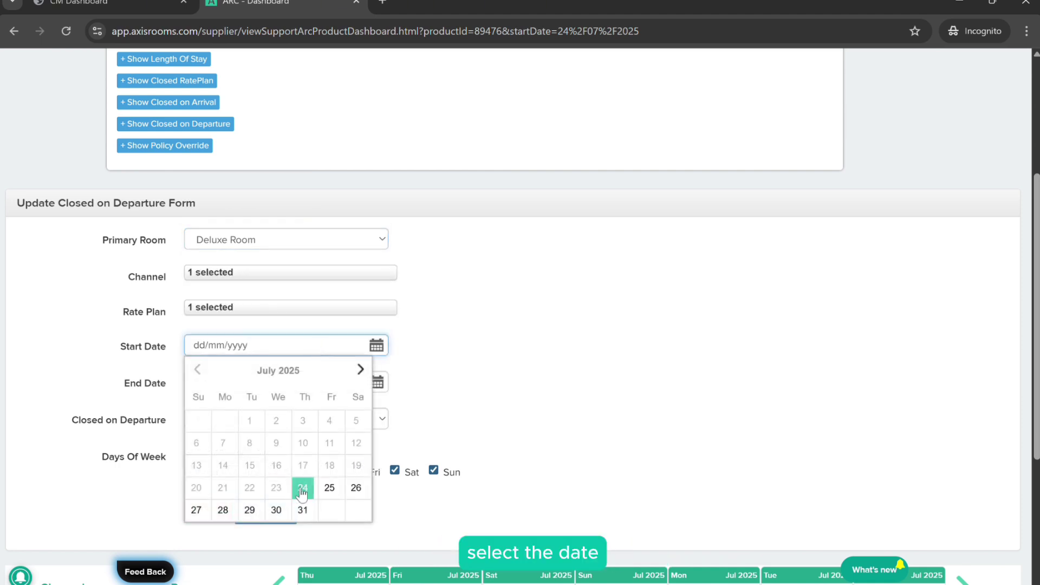
pyautogui.click(351, 370)
pyautogui.click(352, 370)
pyautogui.click(351, 370)
pyautogui.click(351, 370)
pyautogui.click(351, 370)
pyautogui.click(351, 370)
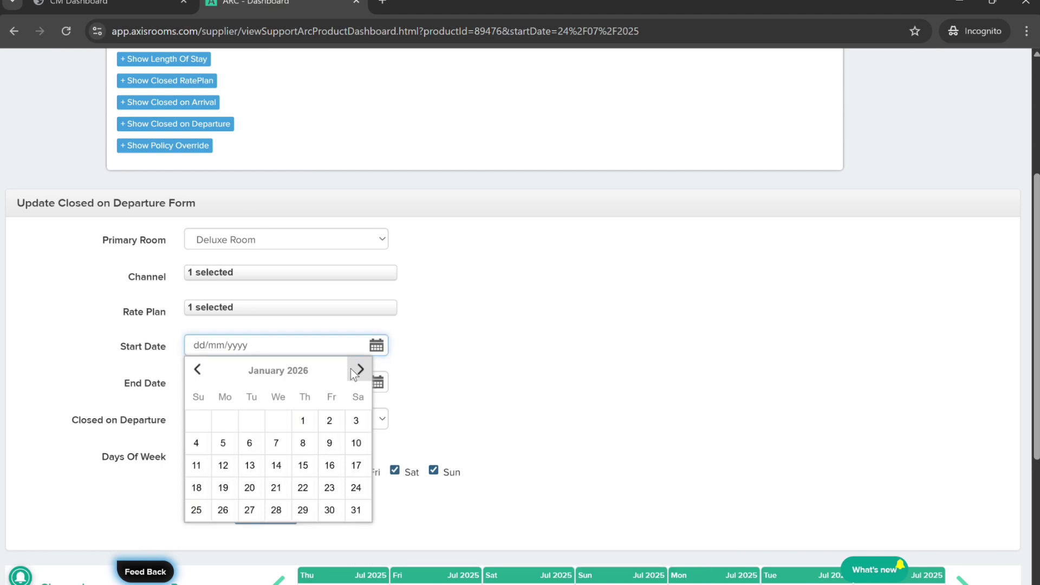
pyautogui.click(360, 369)
pyautogui.click(197, 370)
pyautogui.click(197, 369)
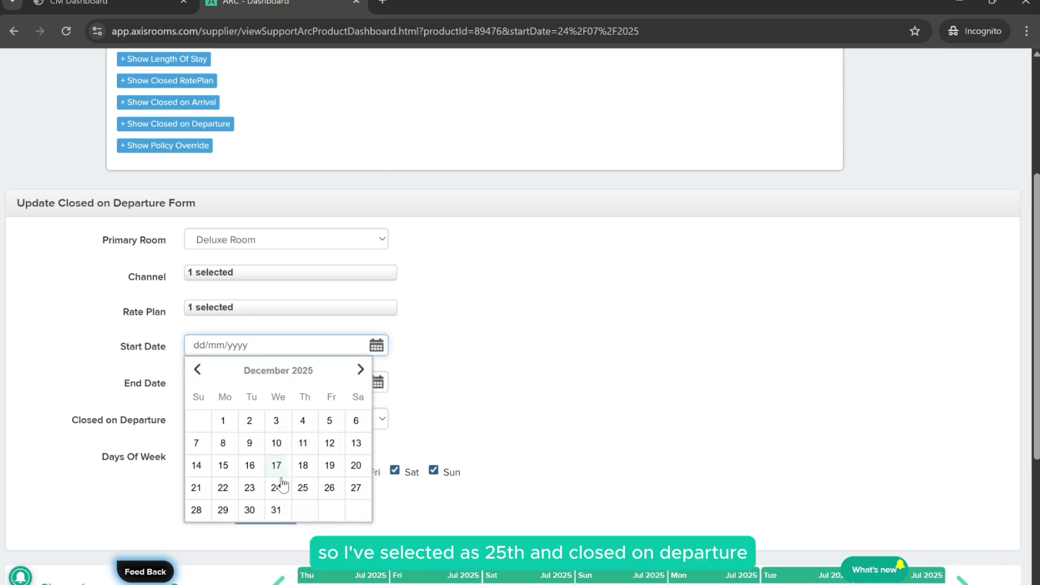
pyautogui.click(302, 487)
pyautogui.click(273, 386)
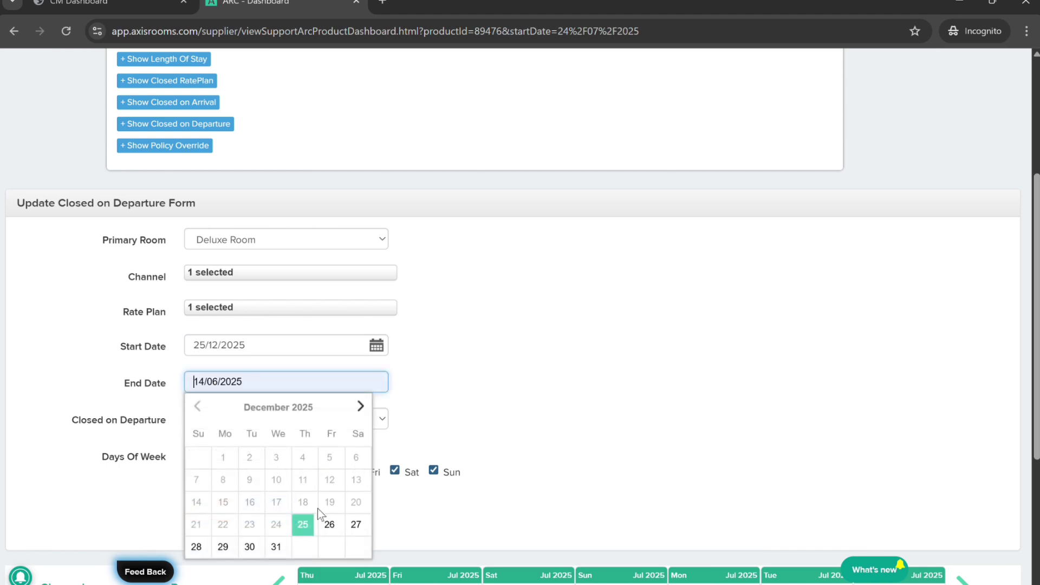
pyautogui.click(303, 524)
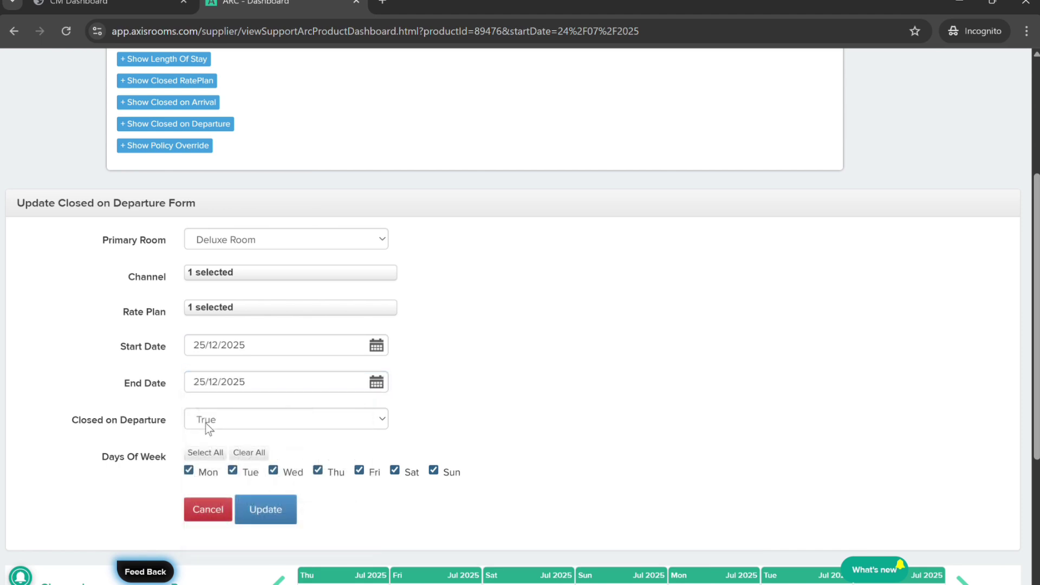
# Step: Submit the closed on departure update, review the closed on departure list, and collapse it again
pyautogui.click(295, 519)
pyautogui.click(548, 355)
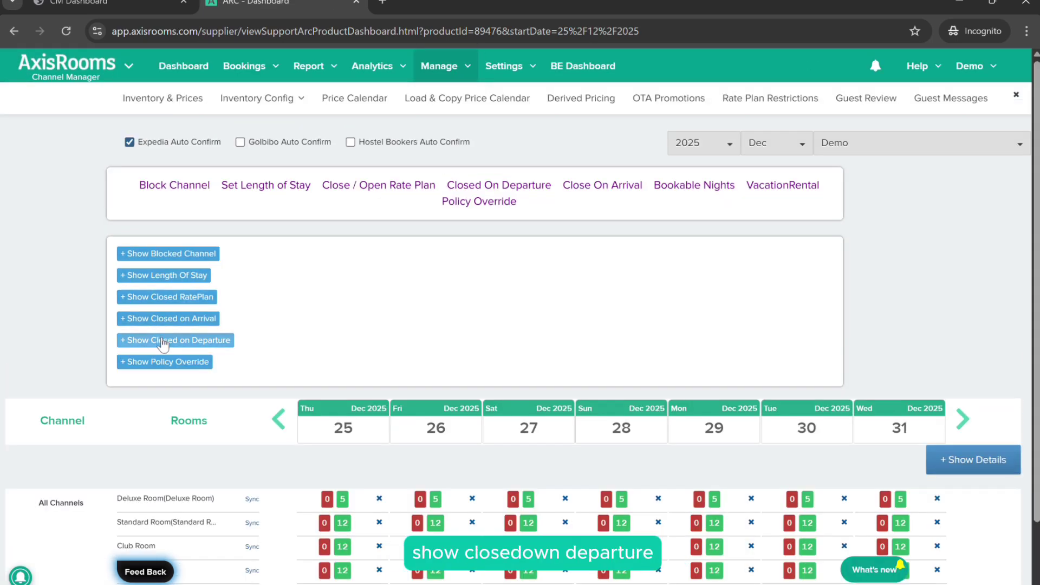
pyautogui.click(162, 344)
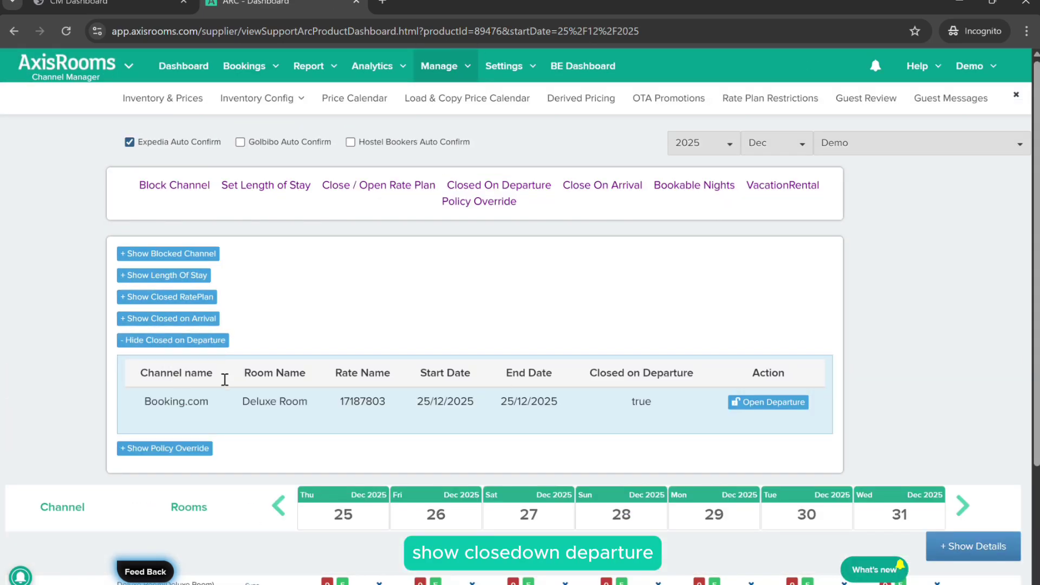
pyautogui.click(195, 342)
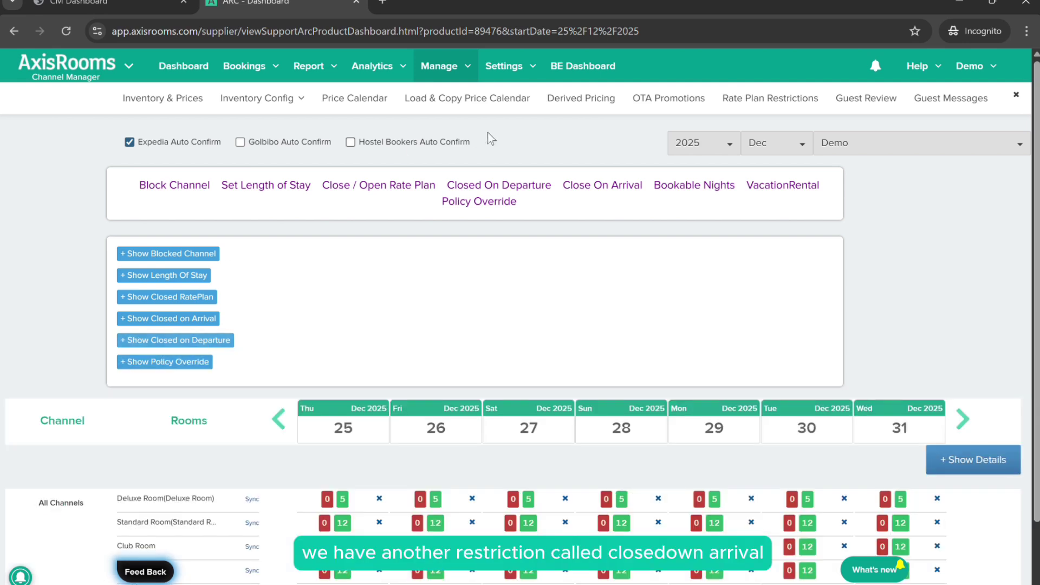
# Step: Open the Close On Arrival form and select the Deluxe Room with the Booking.com and Thrillophilia channels
pyautogui.click(592, 187)
pyautogui.scroll(-4, 304, 259)
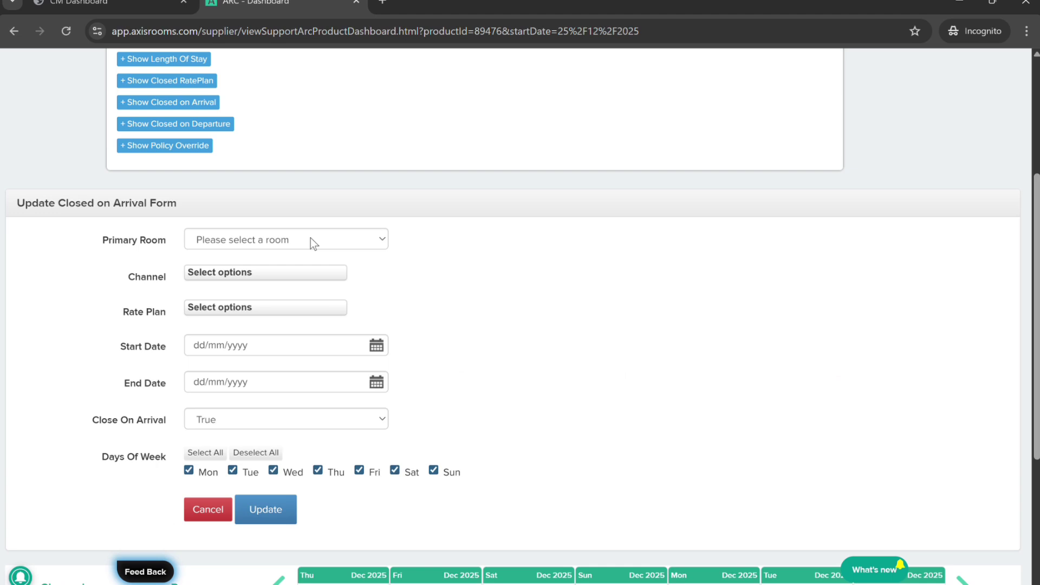
pyautogui.click(311, 240)
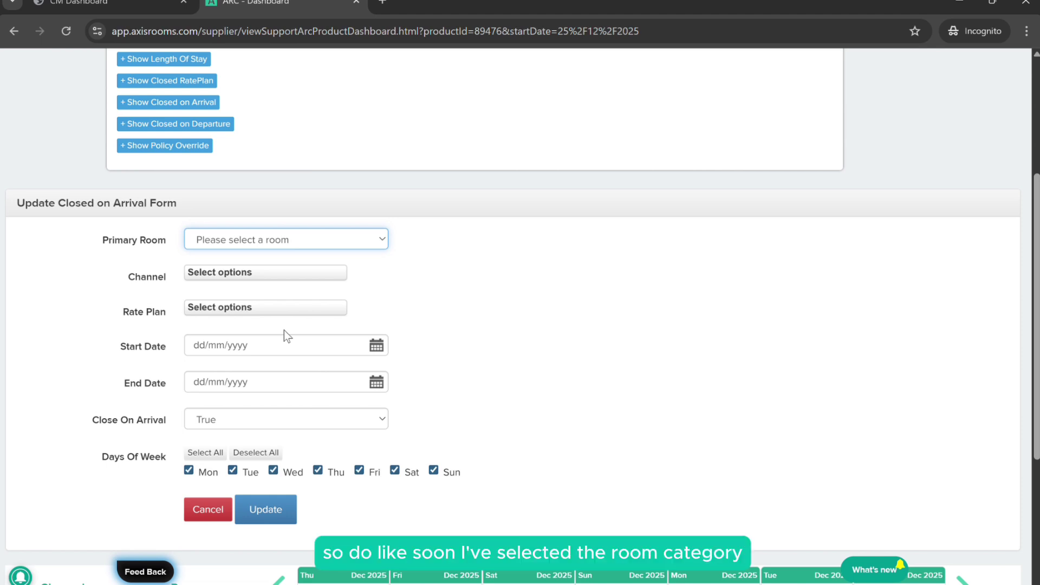
pyautogui.press('Down')
pyautogui.click(274, 272)
pyautogui.click(219, 343)
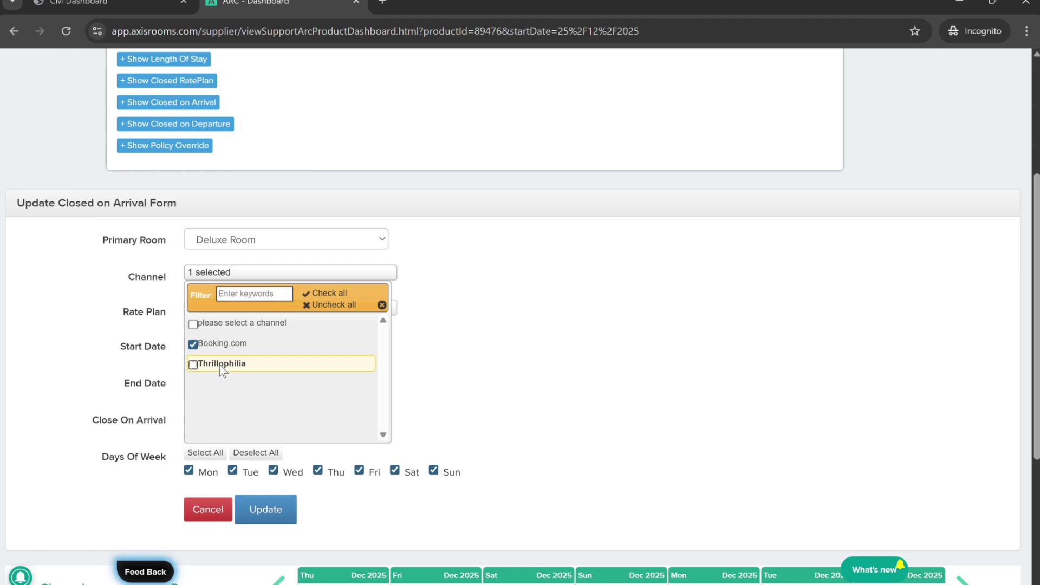
pyautogui.click(220, 364)
pyautogui.click(422, 336)
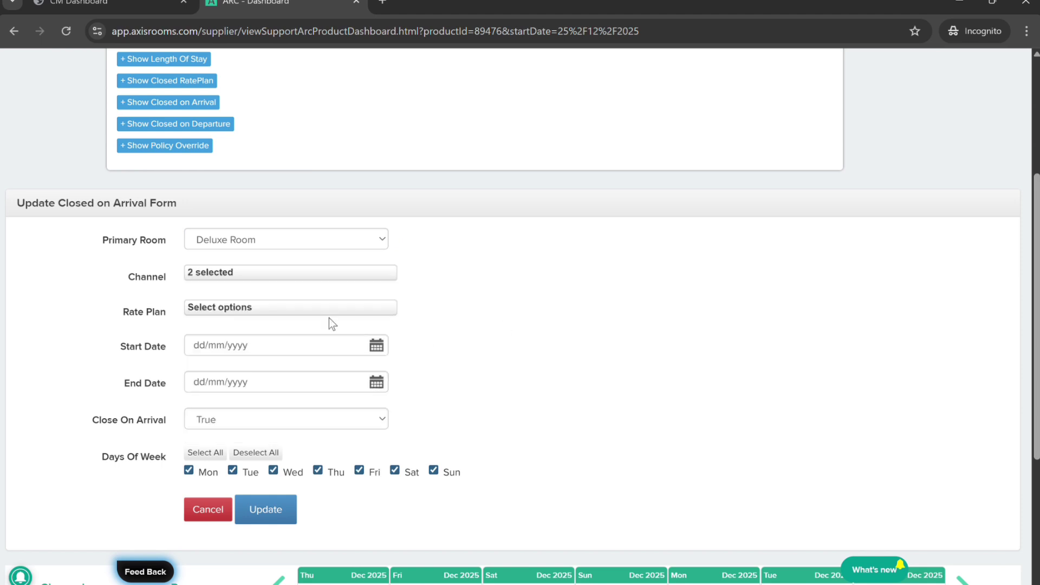
# Step: Select the two rate plans listed for the chosen channels in the closed on arrival form
pyautogui.click(281, 311)
pyautogui.click(249, 379)
pyautogui.click(252, 398)
pyautogui.click(461, 369)
# Step: Set both the start date and the end date of the closed on arrival restriction to 25/12/2025
pyautogui.click(235, 356)
pyautogui.click(303, 487)
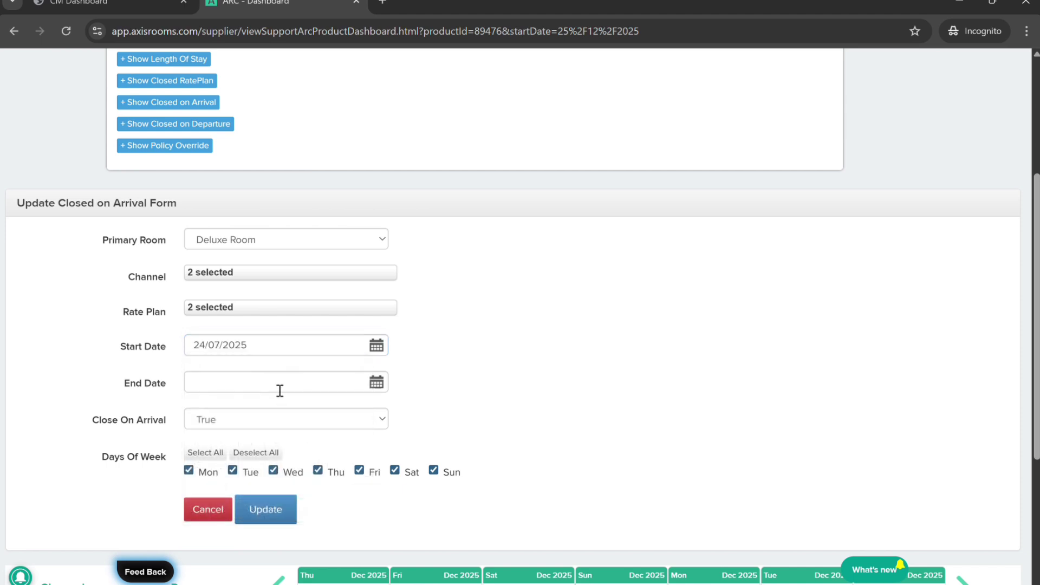
pyautogui.click(282, 352)
pyautogui.click(360, 370)
pyautogui.click(360, 369)
pyautogui.click(360, 369)
pyautogui.click(360, 369)
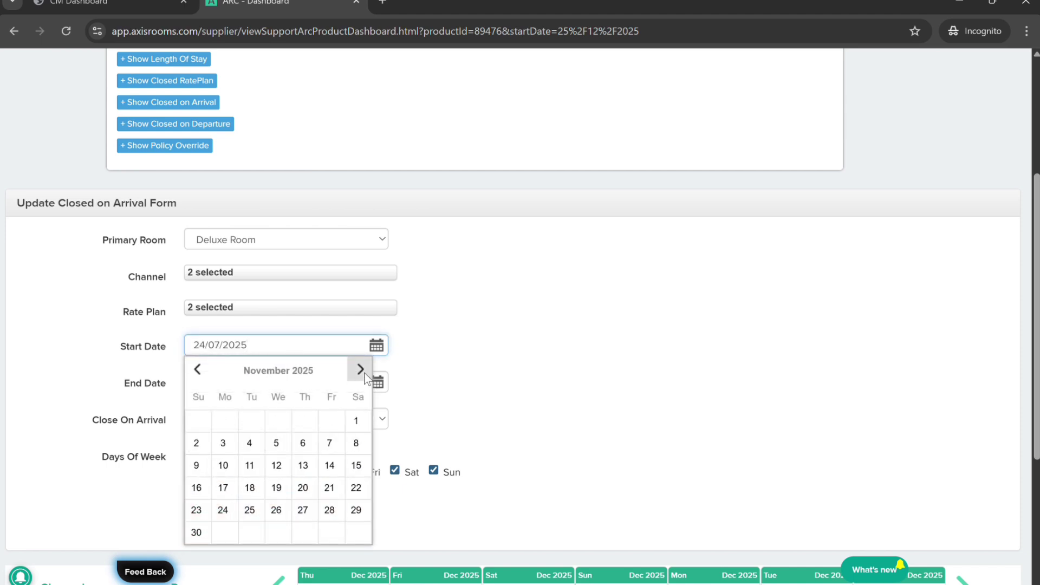
pyautogui.click(361, 369)
pyautogui.click(360, 370)
pyautogui.click(197, 370)
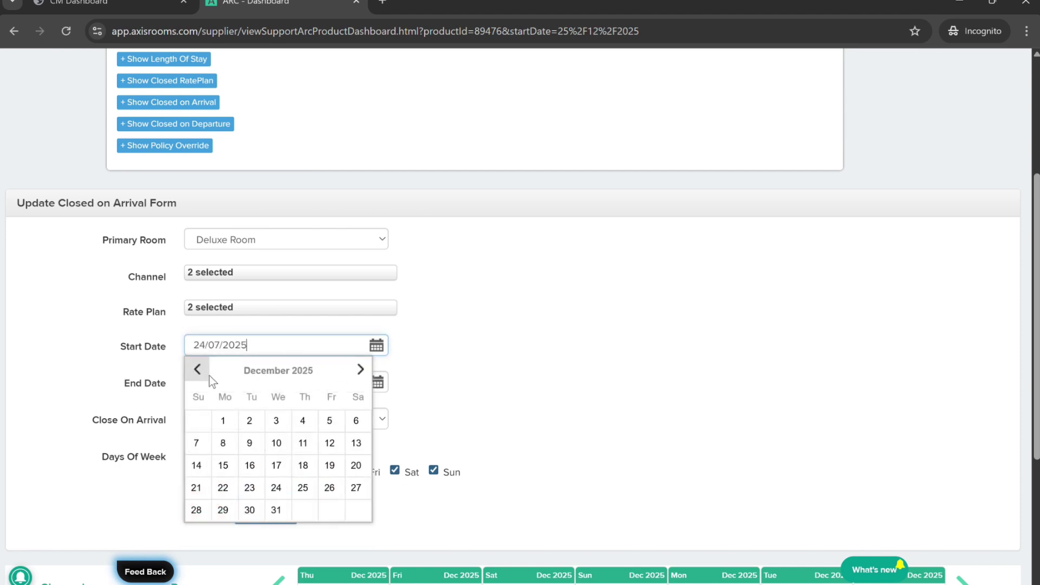
pyautogui.click(302, 490)
pyautogui.click(269, 383)
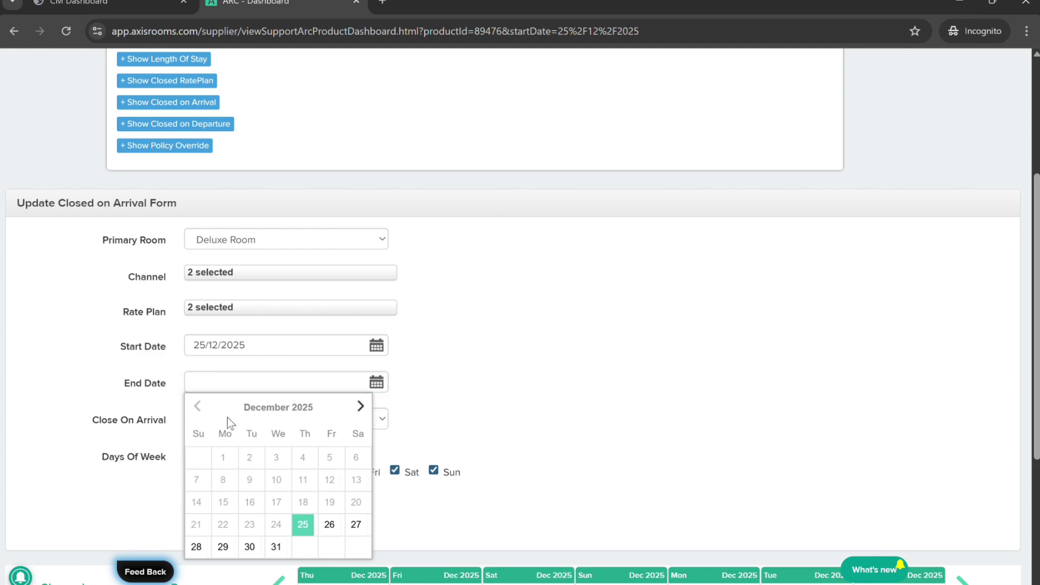
pyautogui.click(302, 523)
# Step: Submit the closed on arrival update, review the Booking.com and Thrillophilia entries in the closed on arrival list, and collapse it
pyautogui.click(271, 513)
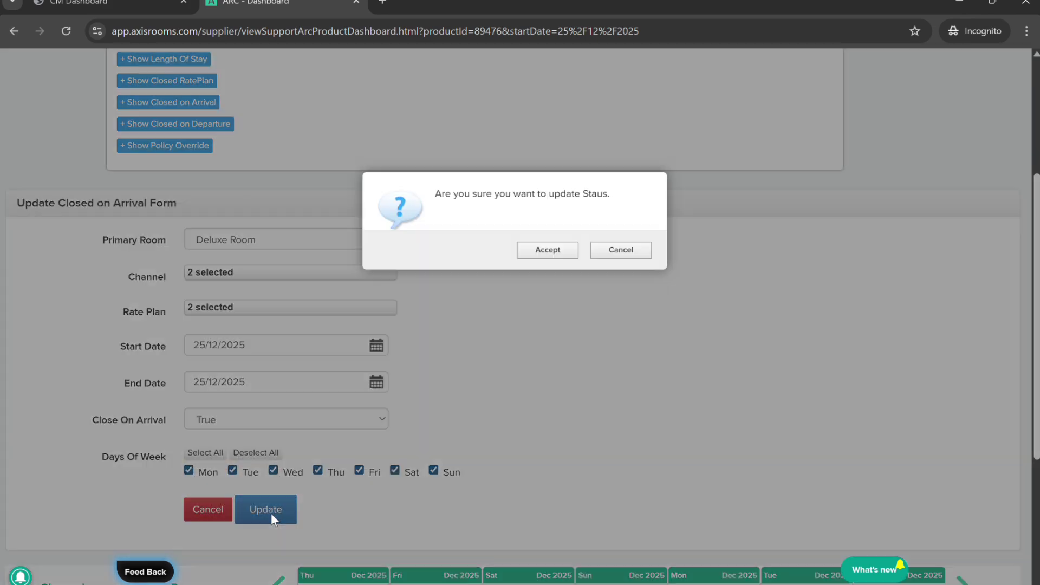
pyautogui.click(558, 354)
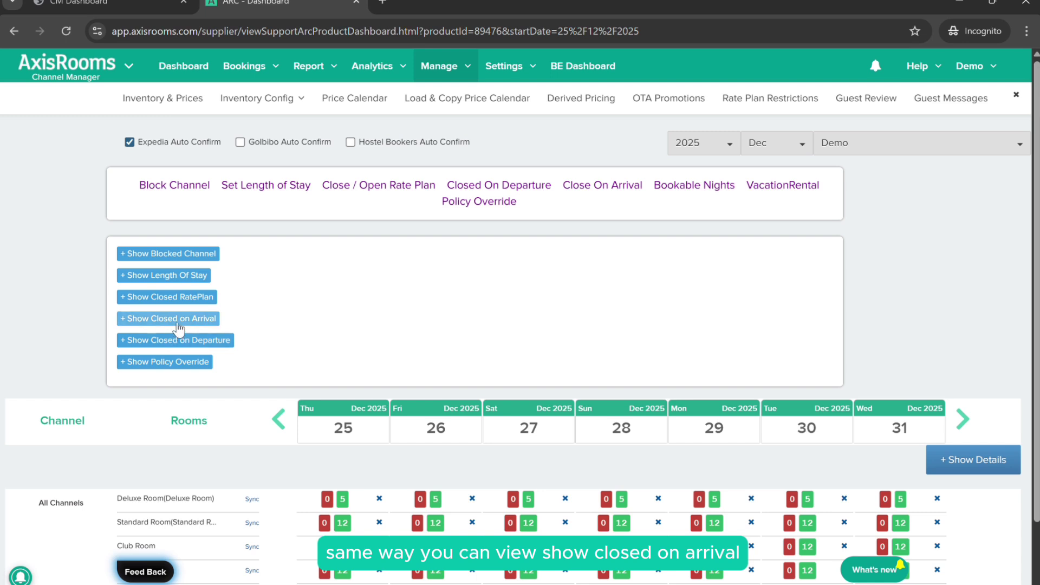
pyautogui.click(179, 319)
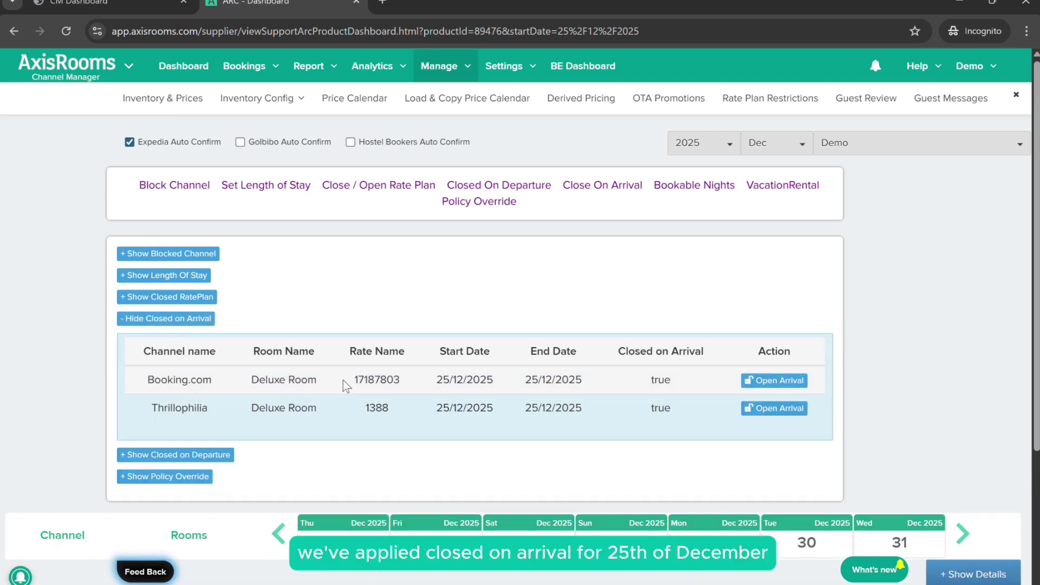
pyautogui.moveTo(450, 380); pyautogui.dragTo(562, 379)
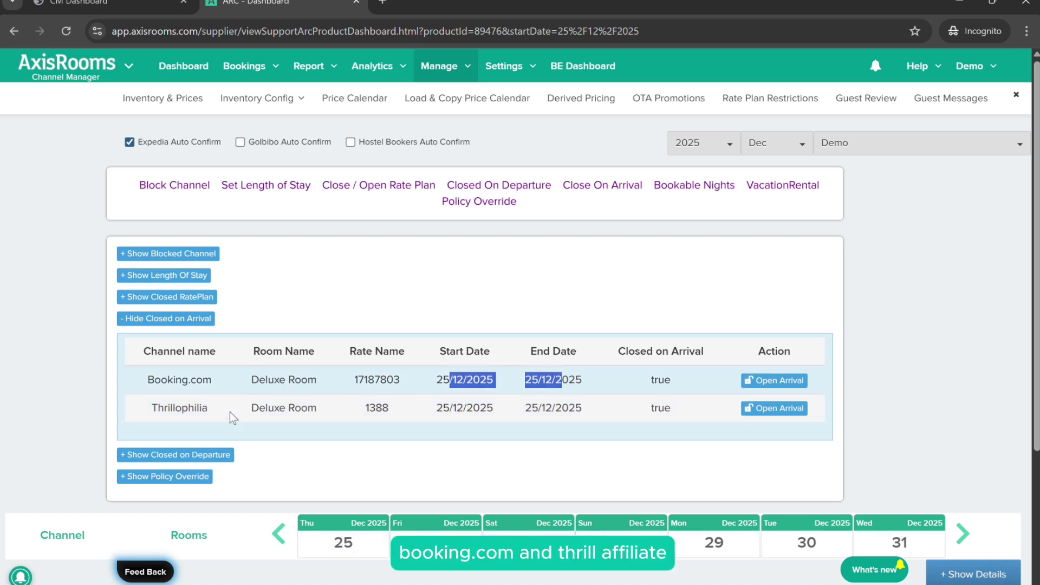
pyautogui.click(196, 319)
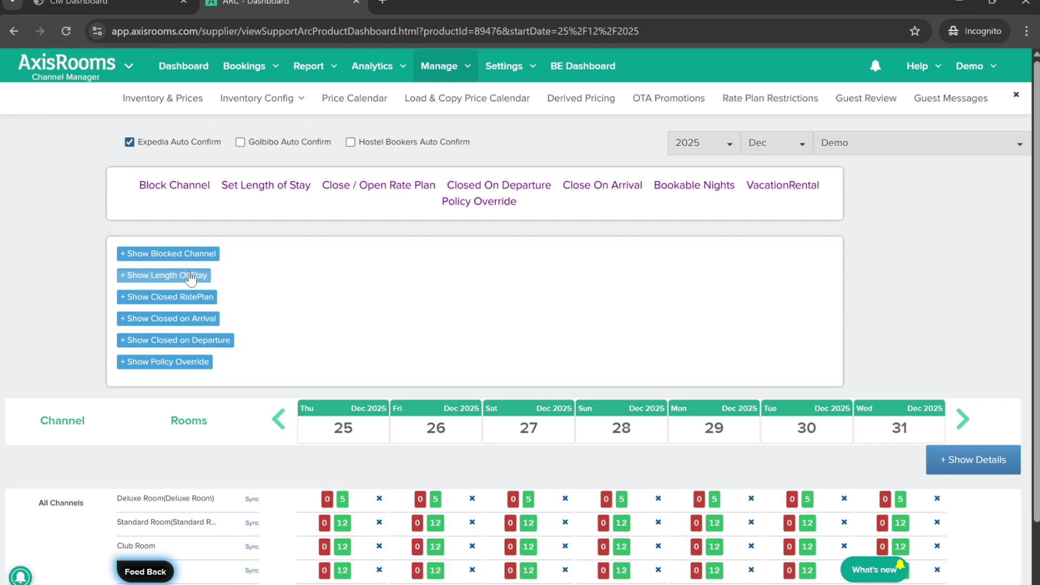
# Step: Set the minimum length of stay to 1 for the Booking.com Deluxe Room entry from 24/07/2025 to 31/07/2025 and submit the update
pyautogui.click(190, 276)
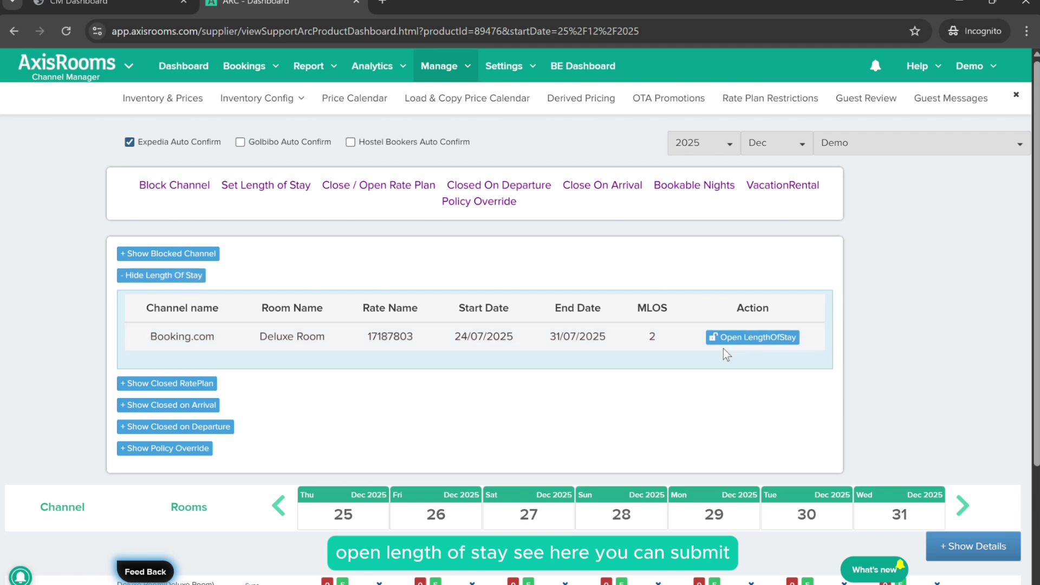
pyautogui.click(741, 337)
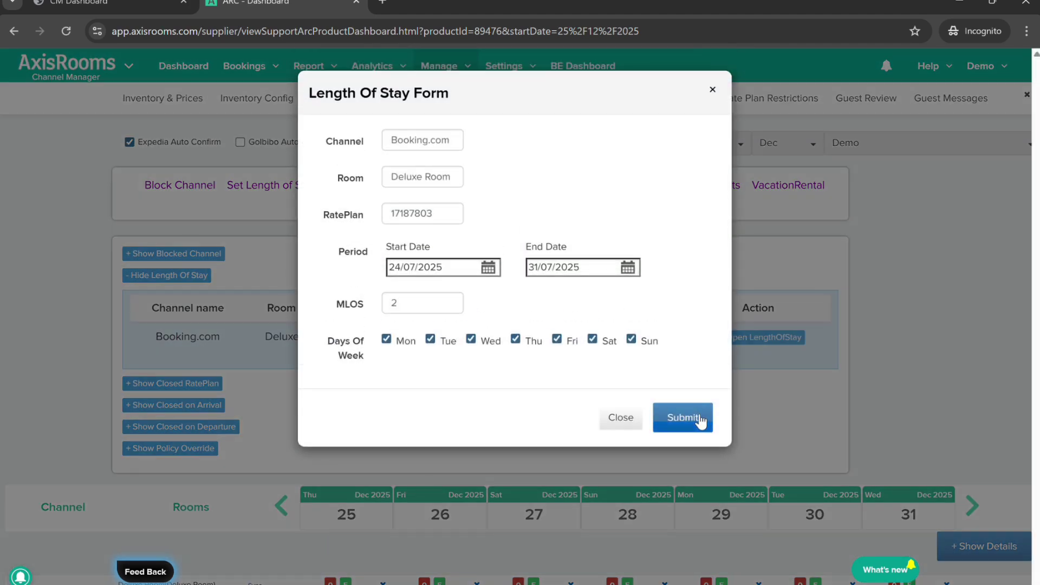
pyautogui.click(457, 308)
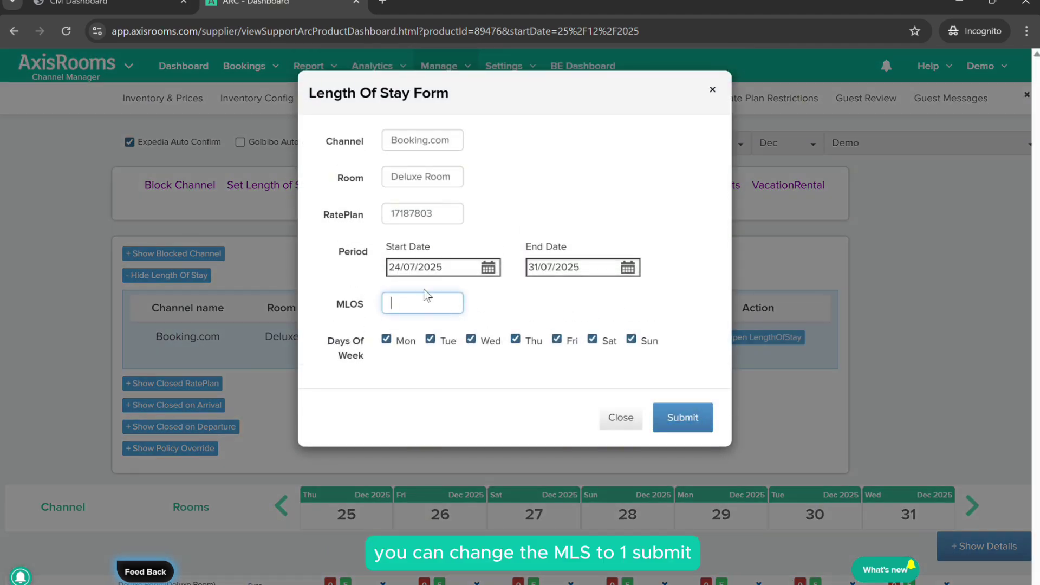
pyautogui.write('1')
pyautogui.click(707, 419)
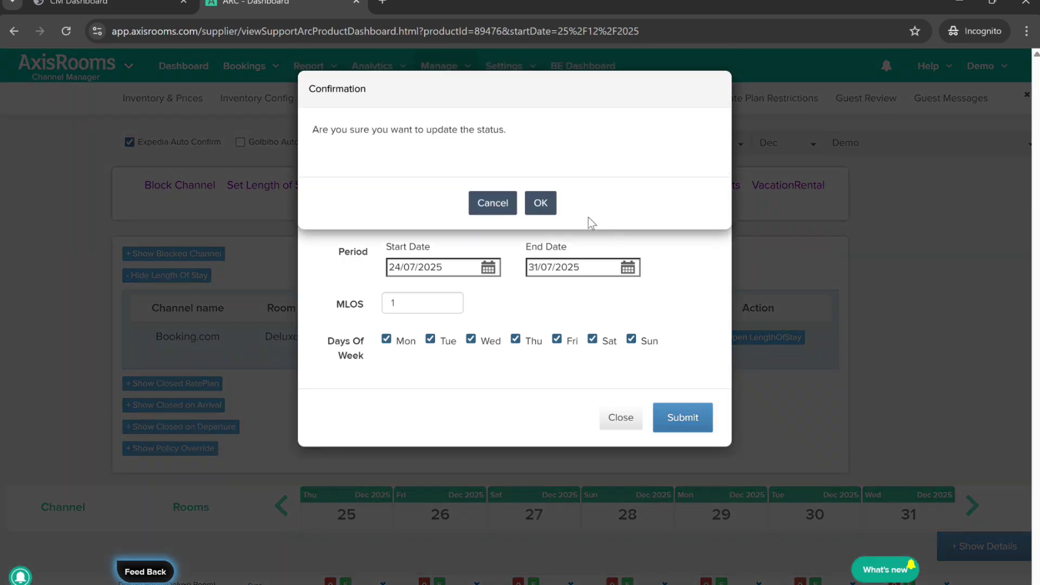
pyautogui.click(544, 205)
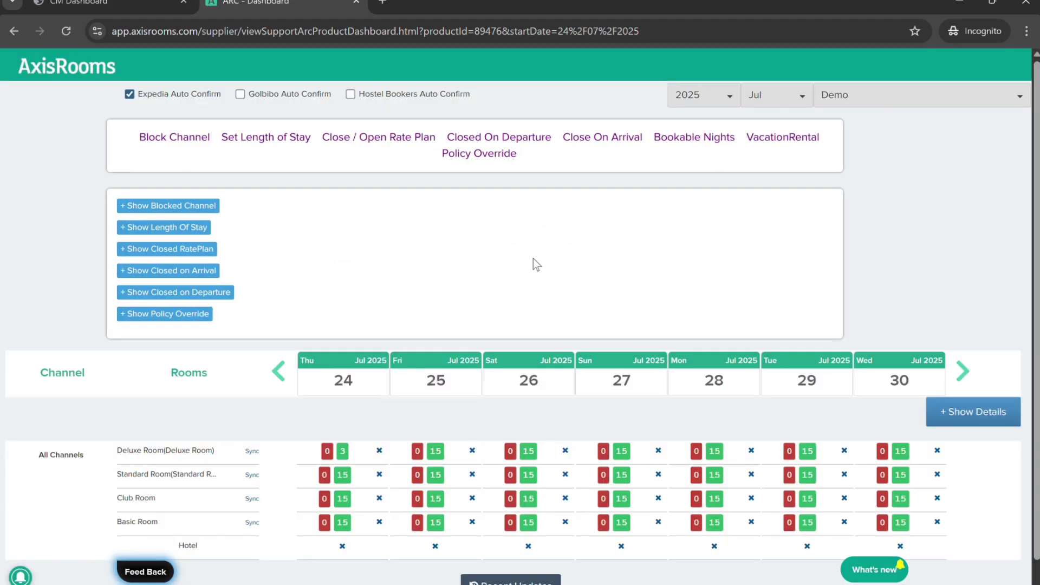
# Step: Review the closed rate plan and length of stay lists, reloading the dashboard to check the updated Booking.com Deluxe Room minimum stay entry
pyautogui.click(178, 297)
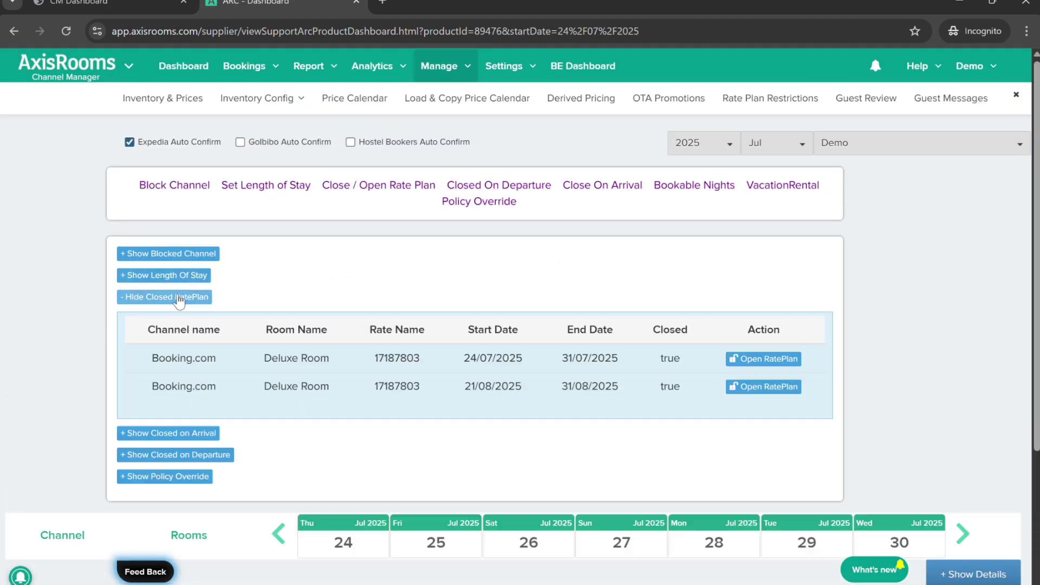
pyautogui.click(179, 298)
pyautogui.click(164, 275)
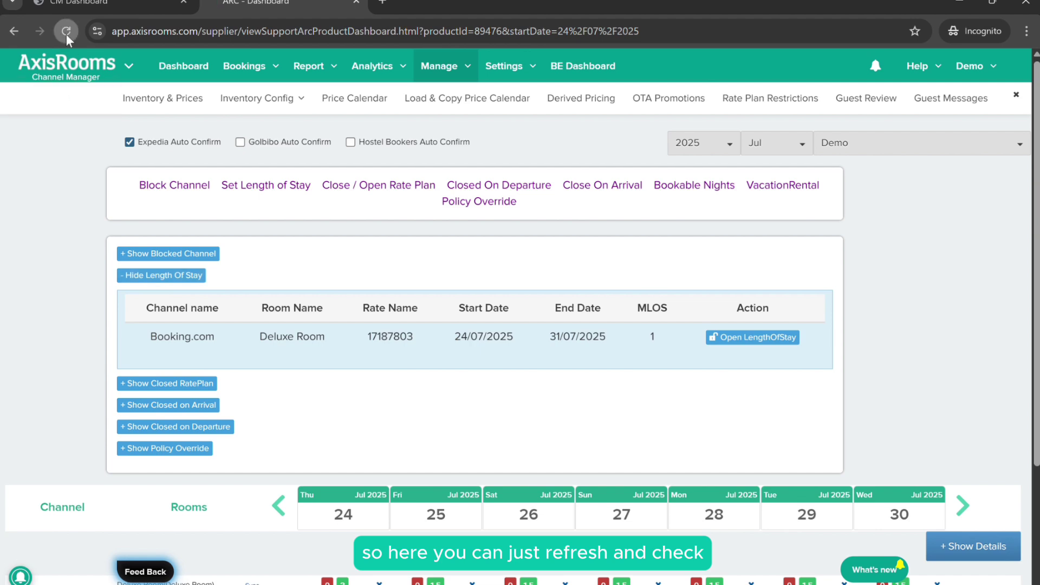
pyautogui.click(66, 32)
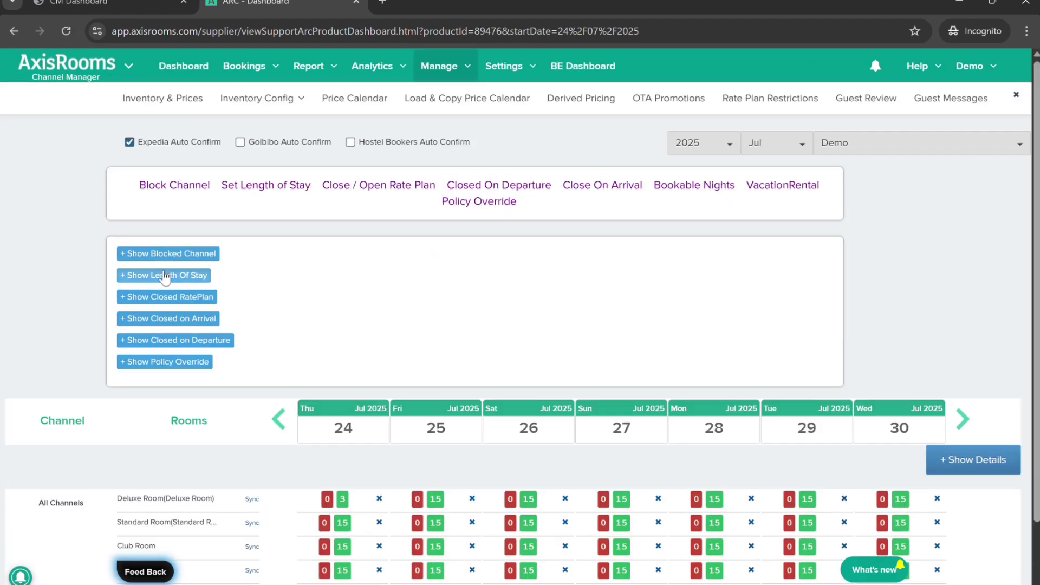
pyautogui.click(163, 275)
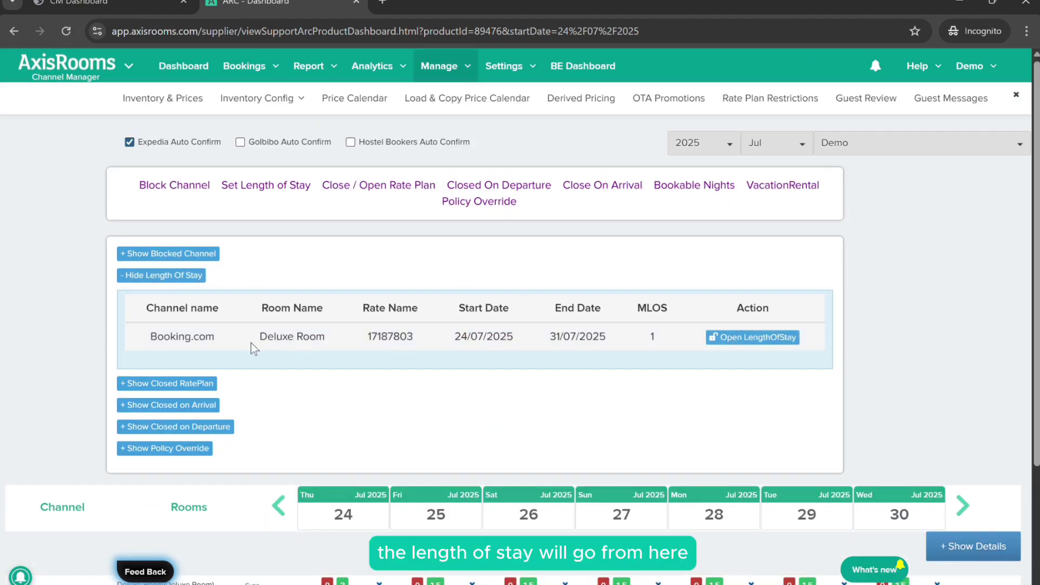
pyautogui.click(69, 35)
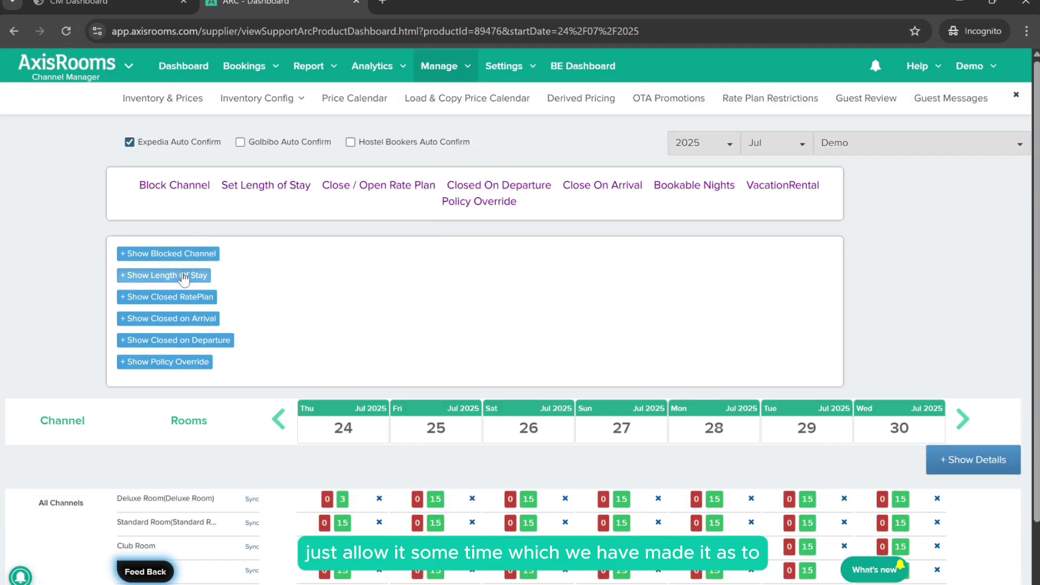
pyautogui.click(184, 276)
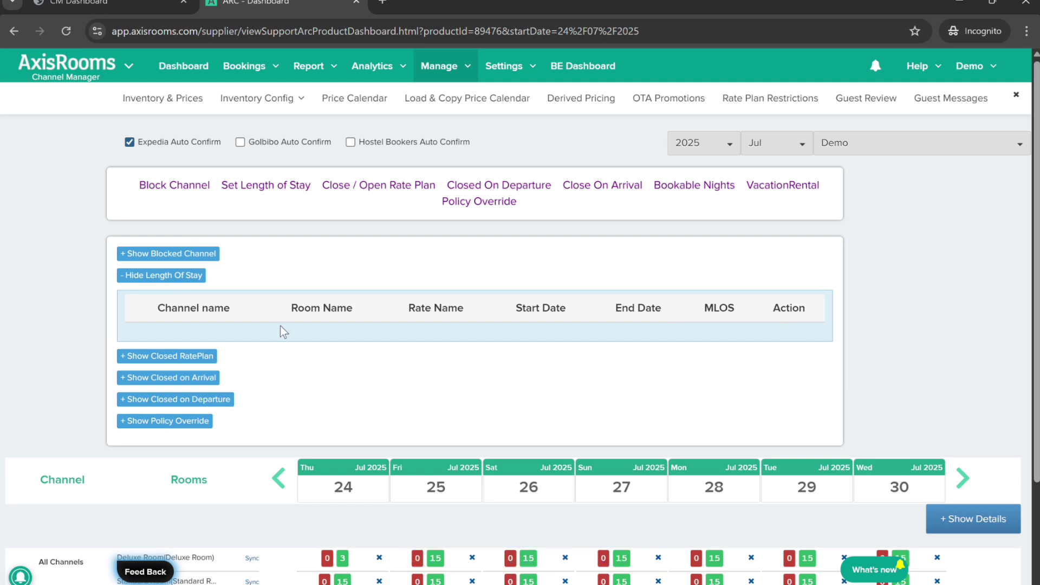
# Step: Reopen the closed Booking.com Deluxe Room rate plan for 21/08/2025 to 31/08/2025 with status Open, and check the closed rate plan list
pyautogui.click(145, 277)
pyautogui.click(155, 299)
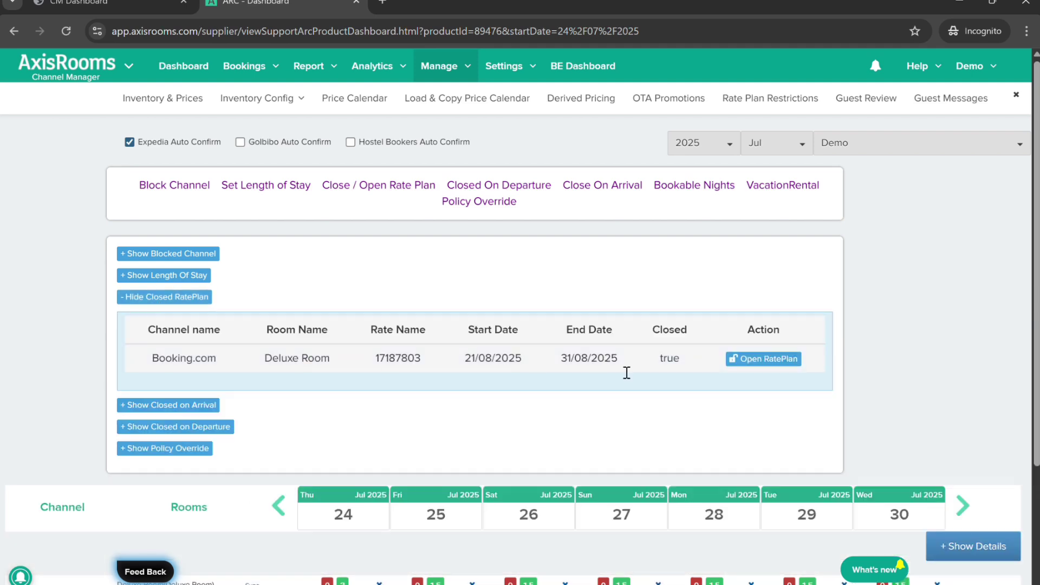
pyautogui.click(780, 359)
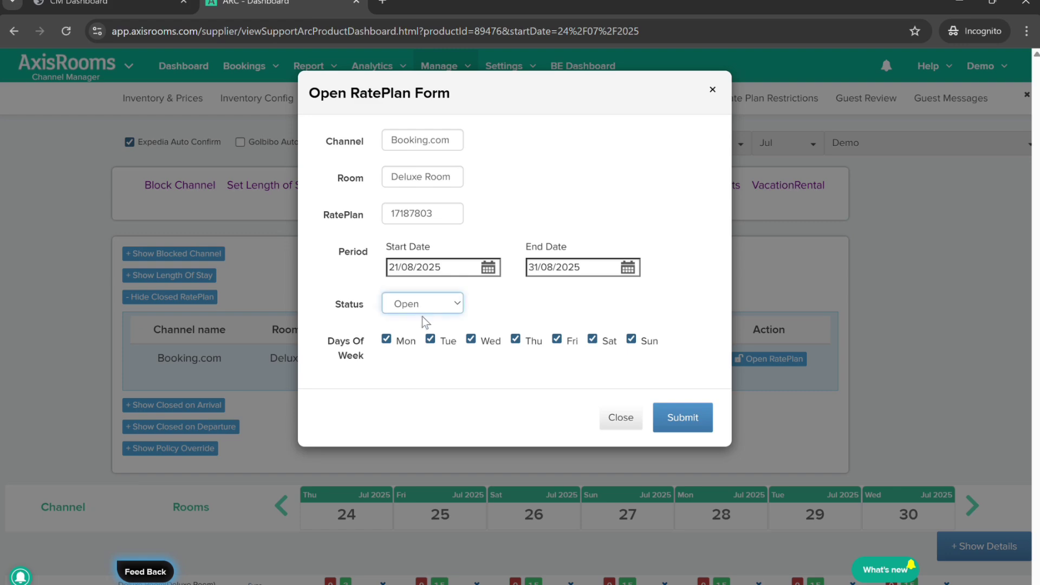
pyautogui.click(699, 425)
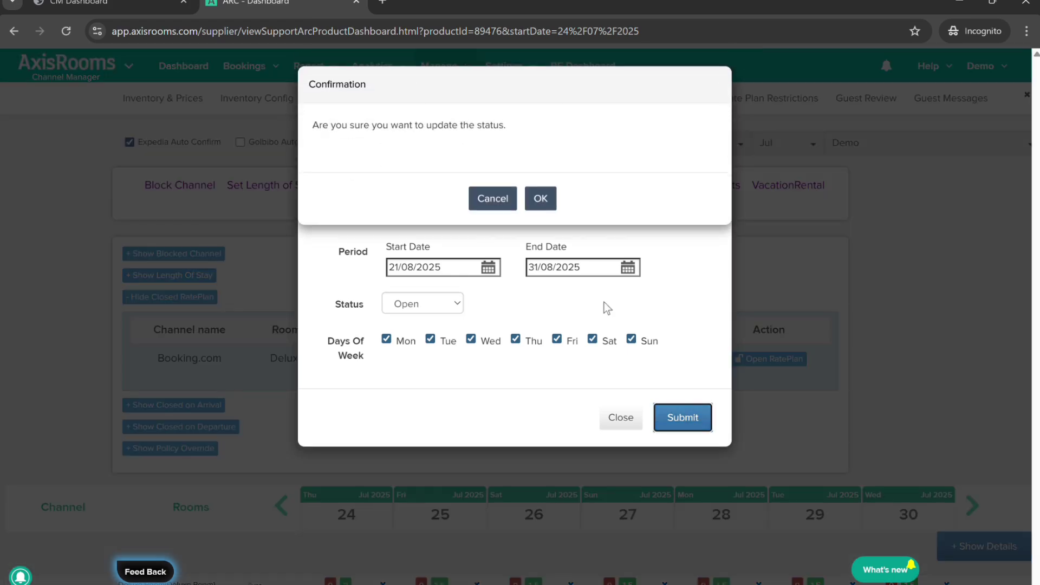
pyautogui.click(552, 205)
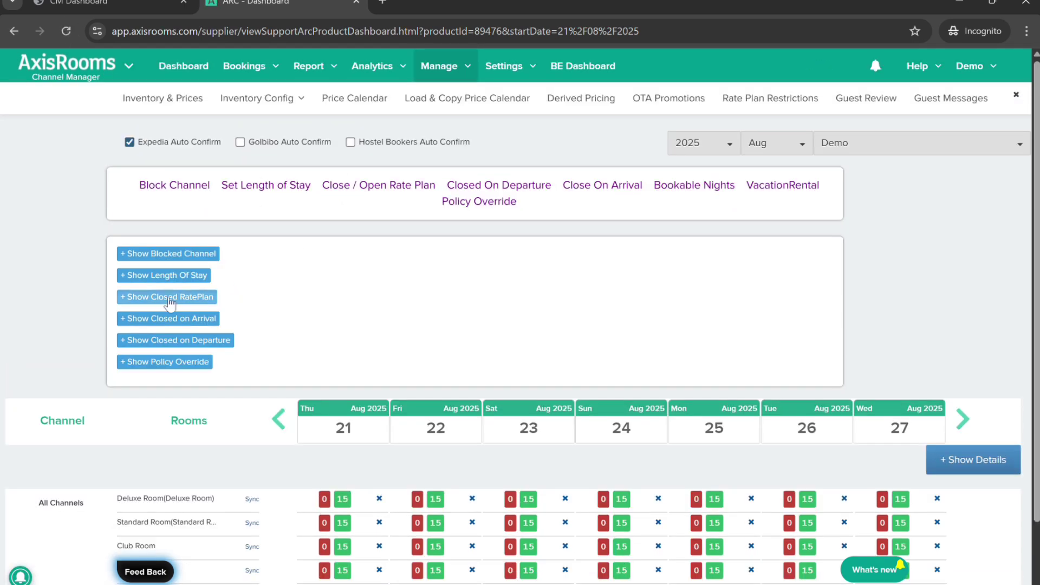
pyautogui.click(170, 298)
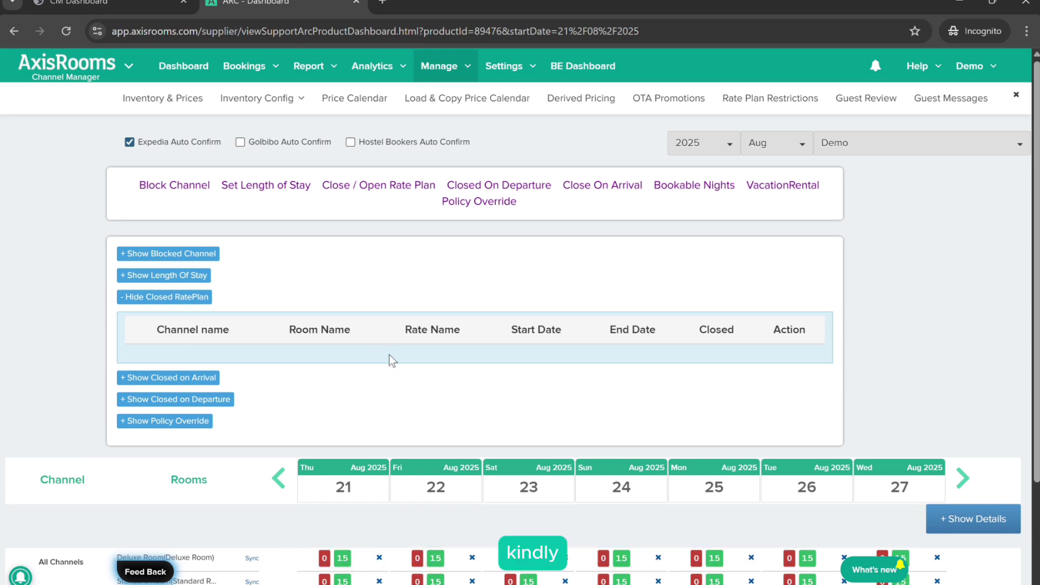
# Step: Open the Inventory & Prices page in a new tab and bring up its Sync Inventory & Rates form
pyautogui.keyDown('ctrl'); pyautogui.click(150, 98); pyautogui.keyUp('ctrl')
pyautogui.click(433, 4)
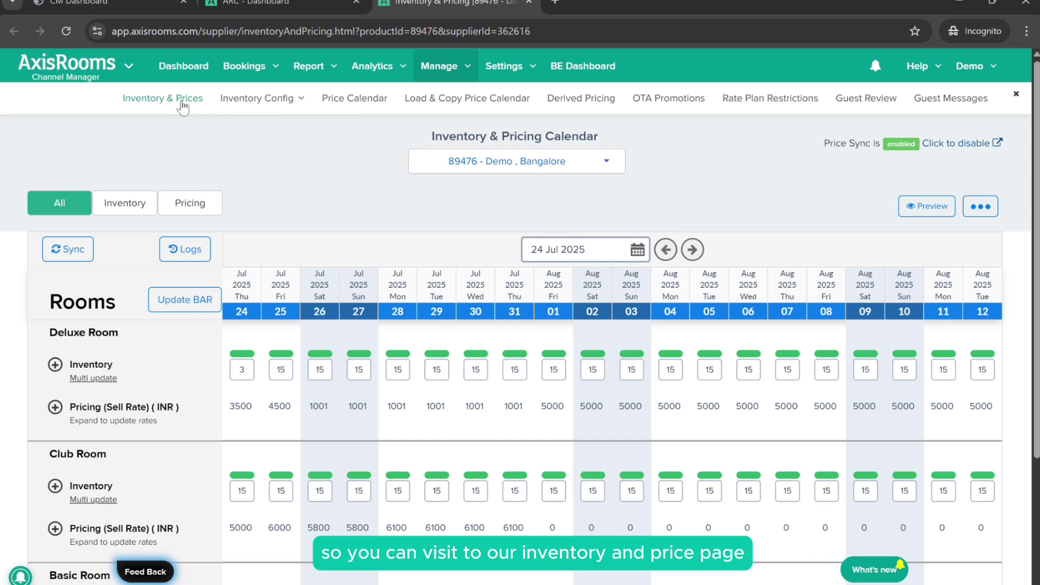
pyautogui.click(67, 249)
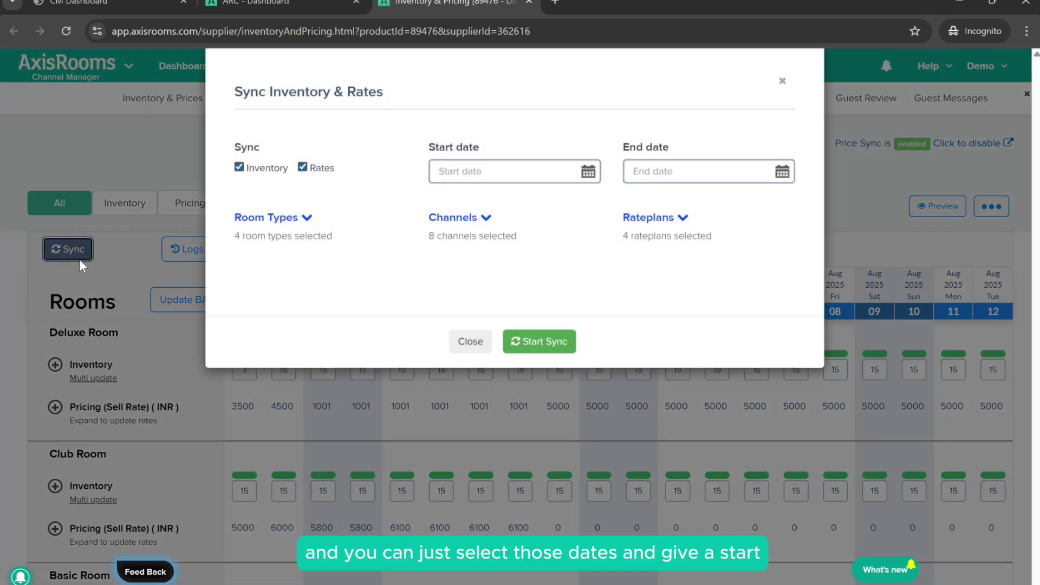
# Step: Set the inventory and rates sync period from 2025/07/24 to 2025/07/31, and return to the ARC Dashboard tab
pyautogui.click(487, 197)
pyautogui.click(539, 341)
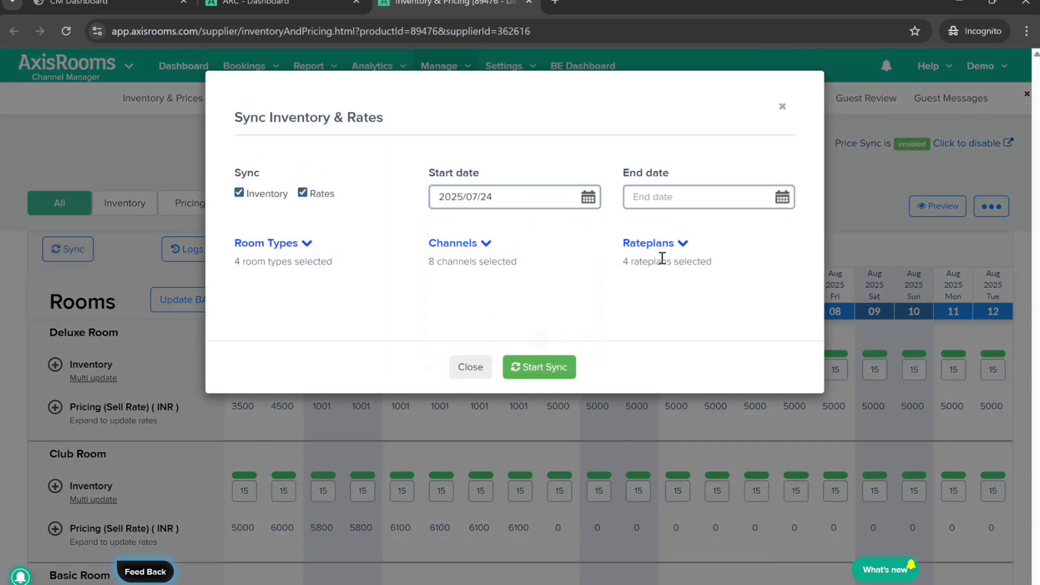
pyautogui.click(698, 204)
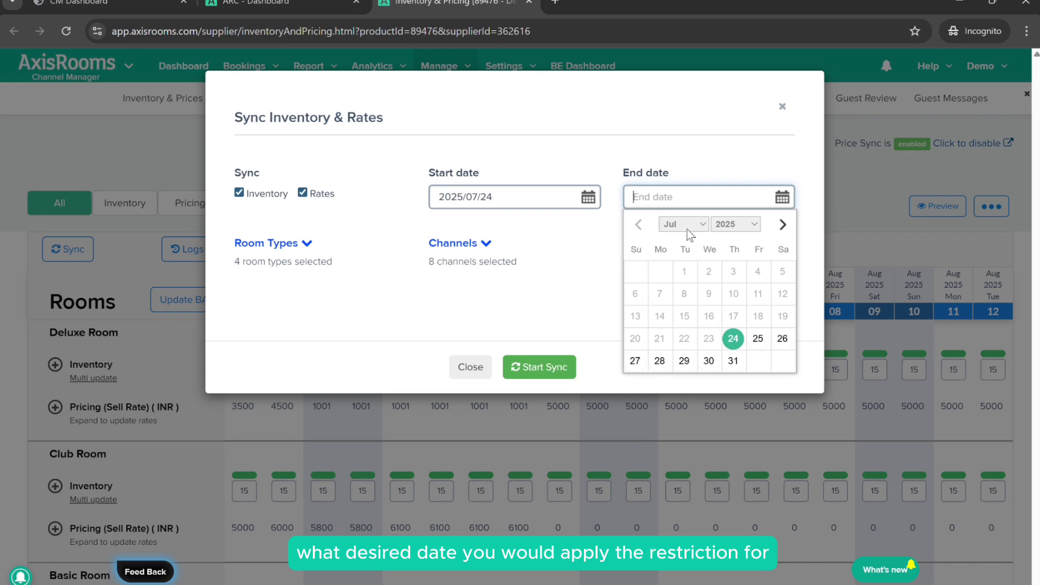
pyautogui.click(732, 362)
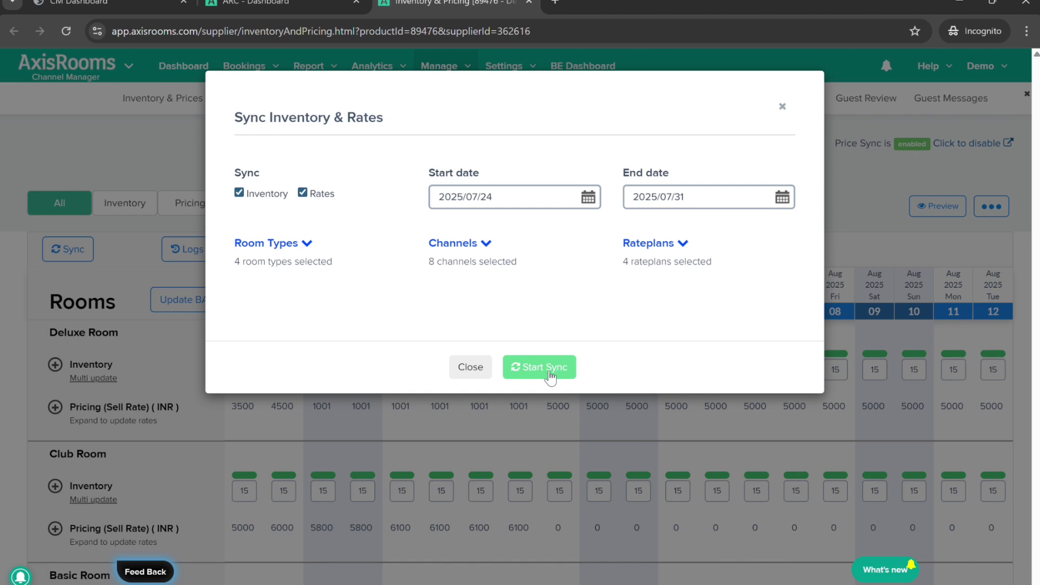
pyautogui.click(282, 4)
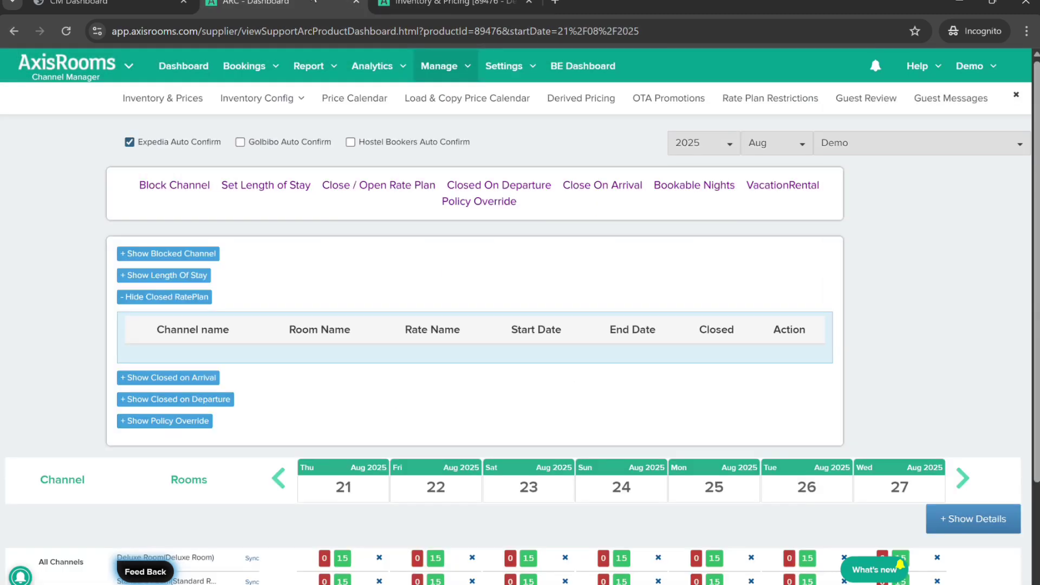